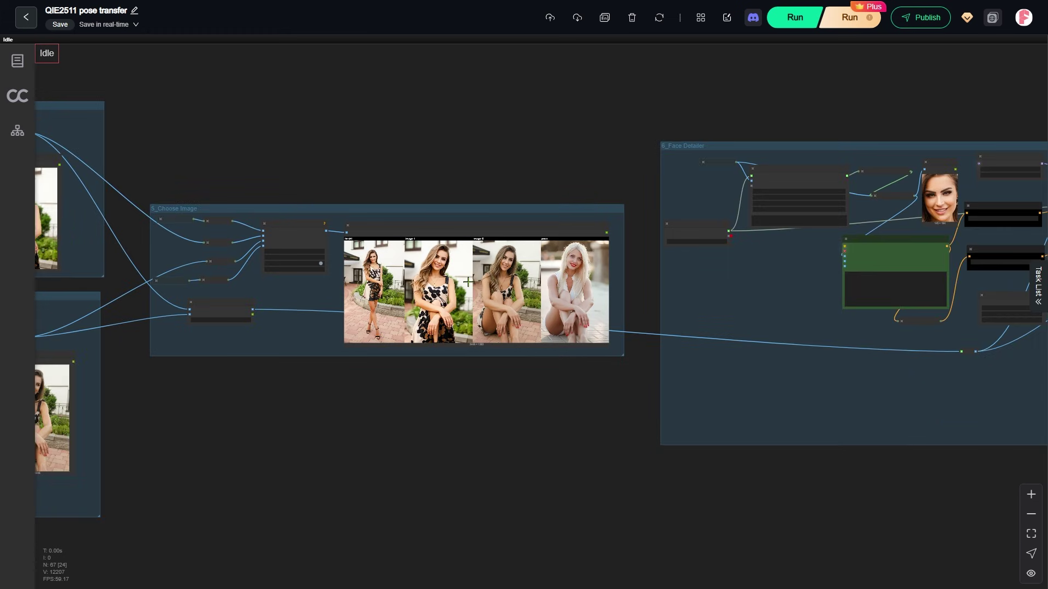
{"action": "scroll", "coordinate": [469, 287], "scroll_direction": "up", "scroll_amount": 10}
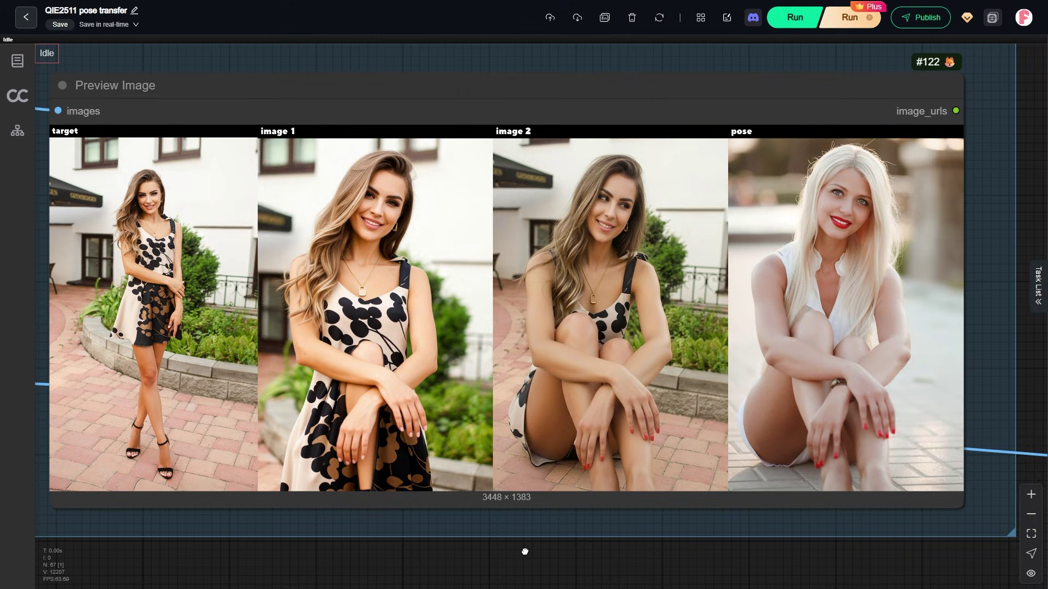
Step: Examine the labelled preview in the 5_Choose Image group, comparing the target, image 1, image 2 and pose pictures
{"action": "left_click_drag", "start_coordinate": [524, 552], "coordinate": [553, 569]}
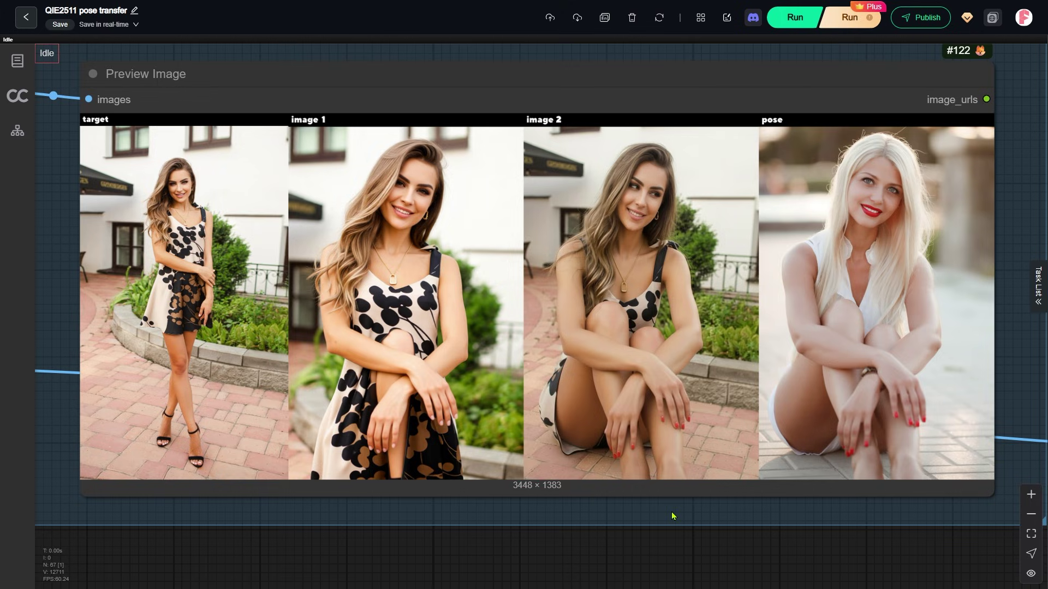
{"action": "scroll", "coordinate": [671, 516], "scroll_direction": "down", "scroll_amount": 12}
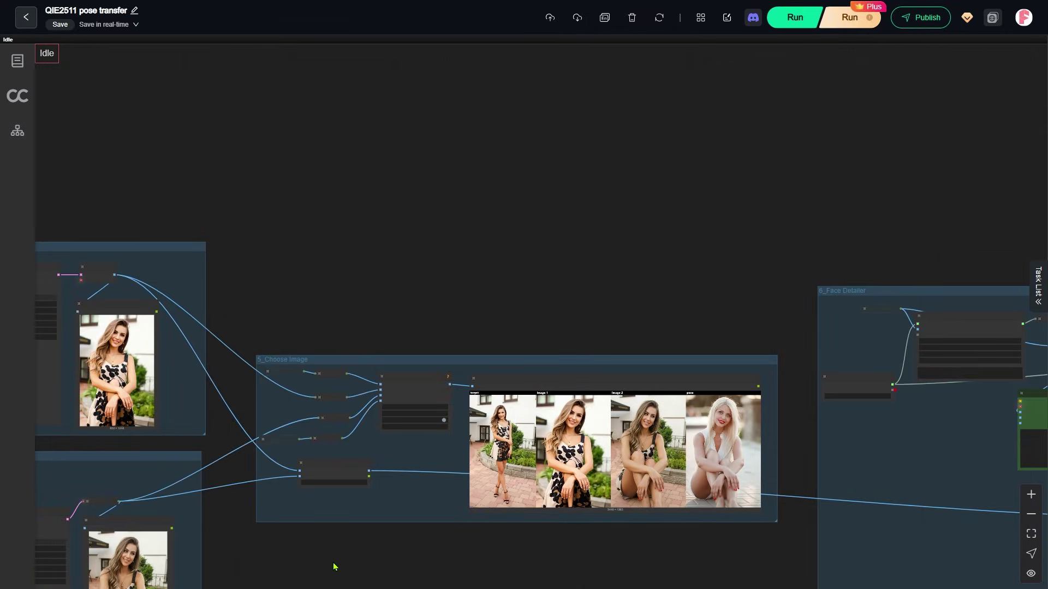
Step: Inspect the positive prompt node in the 3_Pose Transfer 1 group and highlight its pose instruction text
{"action": "left_click_drag", "start_coordinate": [335, 567], "coordinate": [769, 485]}
{"action": "scroll", "coordinate": [285, 241], "scroll_direction": "up", "scroll_amount": 5}
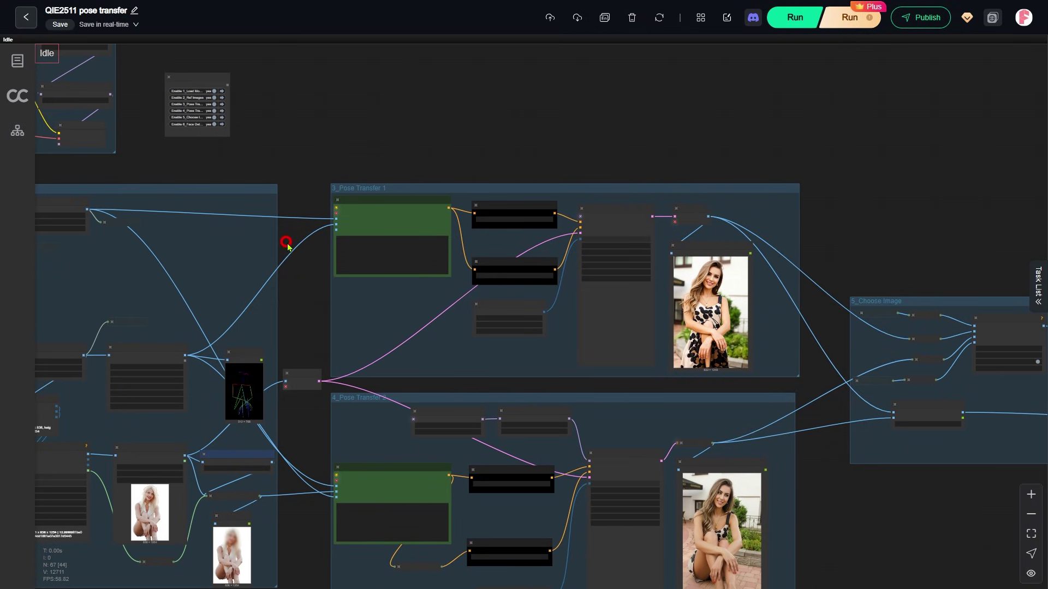
{"action": "scroll", "coordinate": [456, 205], "scroll_direction": "up", "scroll_amount": 6}
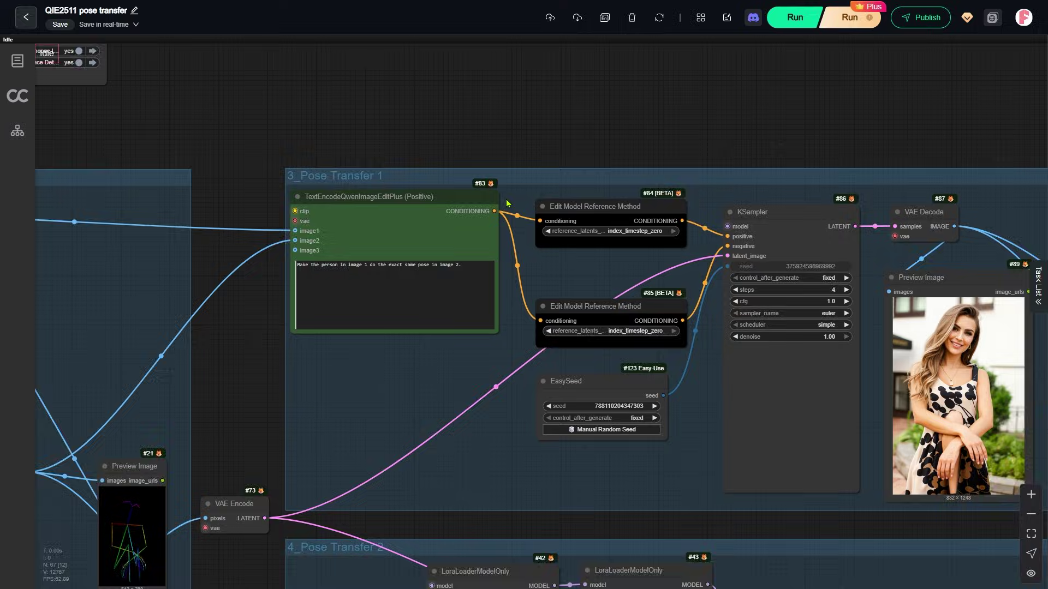
{"action": "scroll", "coordinate": [170, 265], "scroll_direction": "up", "scroll_amount": 4}
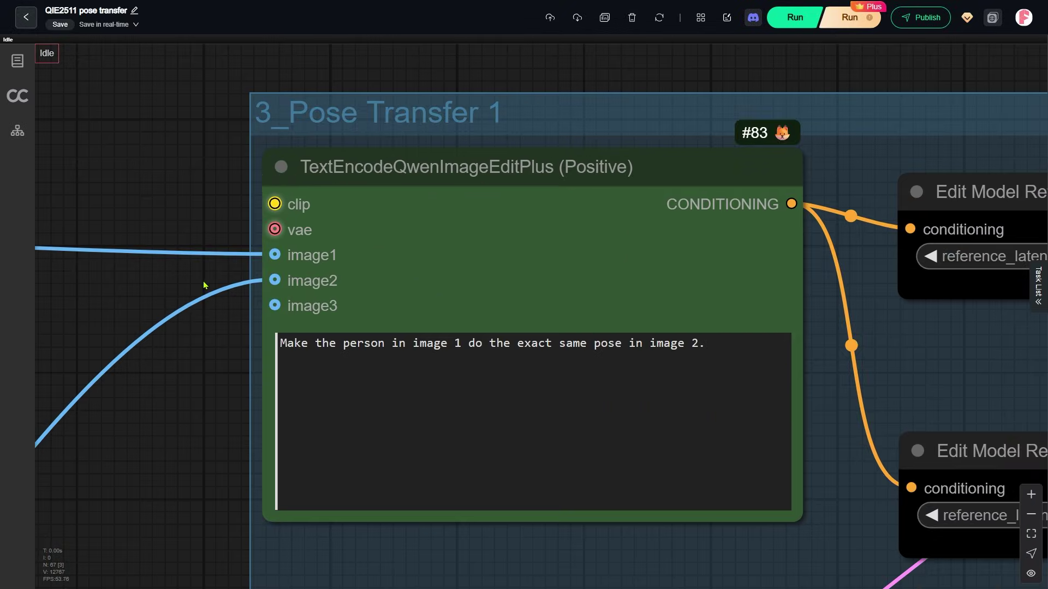
{"action": "scroll", "coordinate": [191, 304], "scroll_direction": "up", "scroll_amount": 1}
{"action": "left_click_drag", "start_coordinate": [191, 303], "coordinate": [92, 280]}
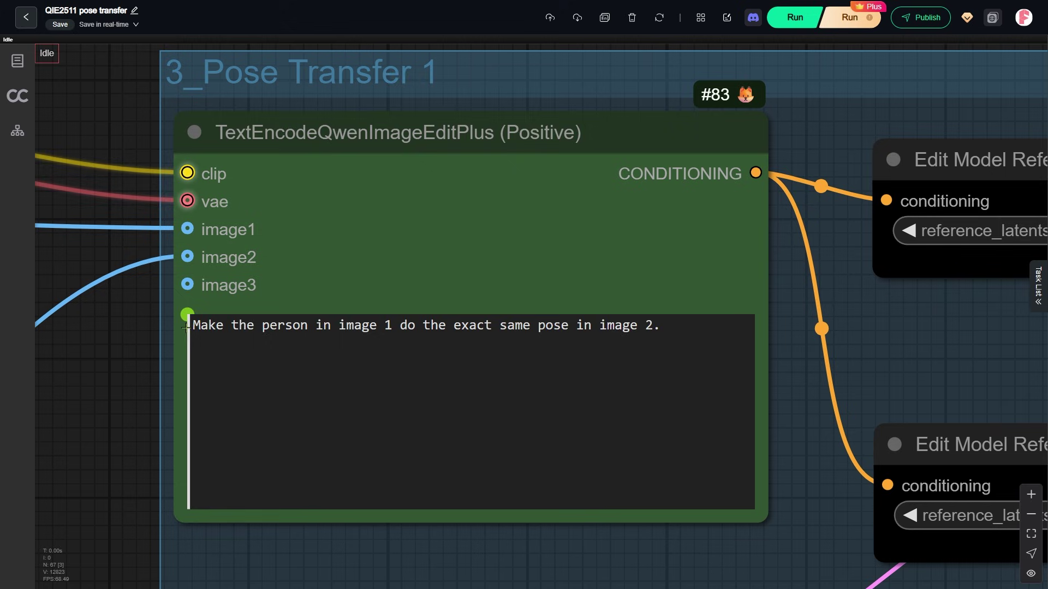
{"action": "left_click_drag", "start_coordinate": [194, 326], "coordinate": [668, 328]}
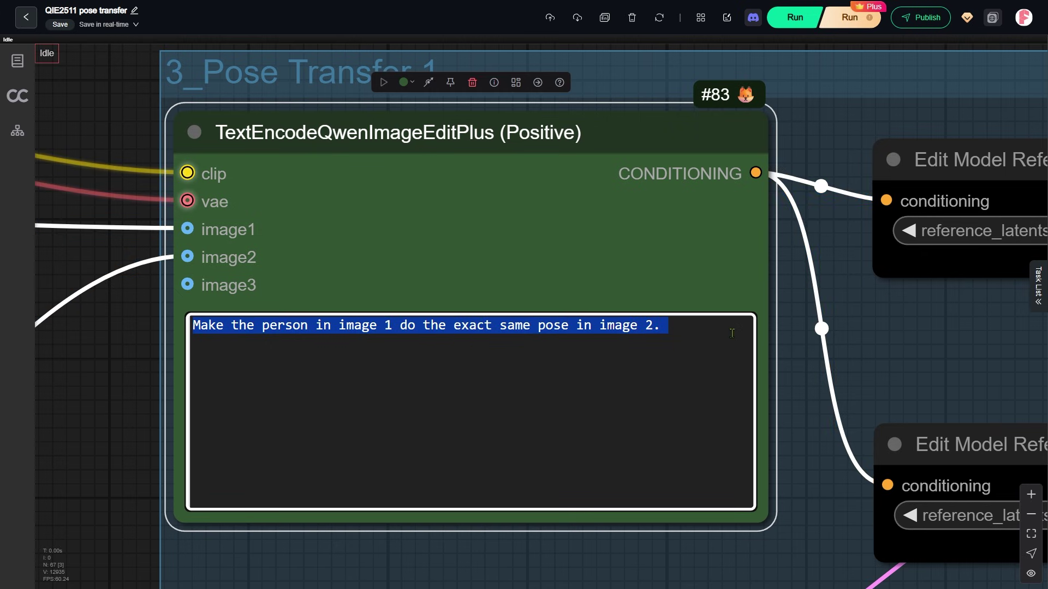
Step: Trace the prompt node's image1 input back to the Target image node in 2_Ref Images and select that node
{"action": "scroll", "coordinate": [836, 310], "scroll_direction": "down", "scroll_amount": 1}
{"action": "left_click", "coordinate": [290, 236]}
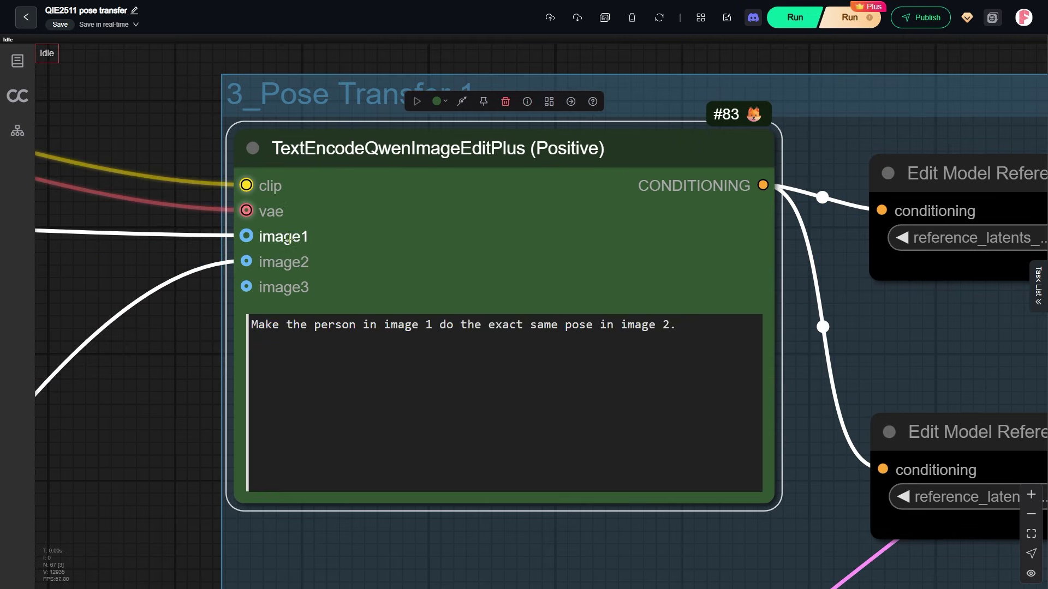
{"action": "scroll", "coordinate": [651, 238], "scroll_direction": "down", "scroll_amount": 2}
{"action": "scroll", "coordinate": [340, 303], "scroll_direction": "down", "scroll_amount": 2}
{"action": "left_click_drag", "start_coordinate": [166, 304], "coordinate": [814, 292]}
{"action": "left_click_drag", "start_coordinate": [341, 411], "coordinate": [568, 337]}
{"action": "scroll", "coordinate": [568, 336], "scroll_direction": "up", "scroll_amount": 4}
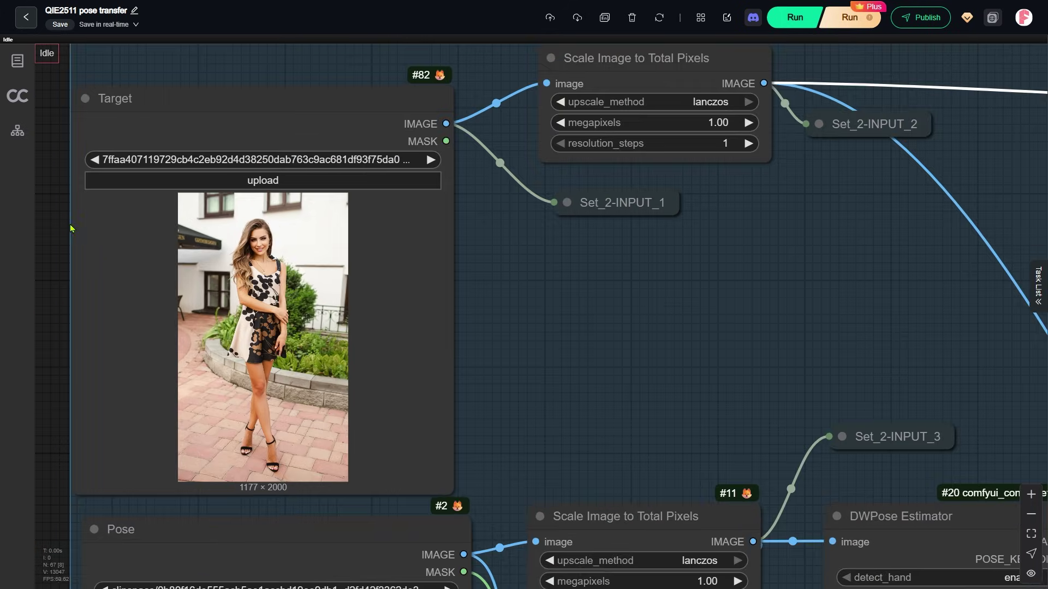
{"action": "left_click", "coordinate": [91, 217]}
{"action": "scroll", "coordinate": [107, 265], "scroll_direction": "down", "scroll_amount": 3}
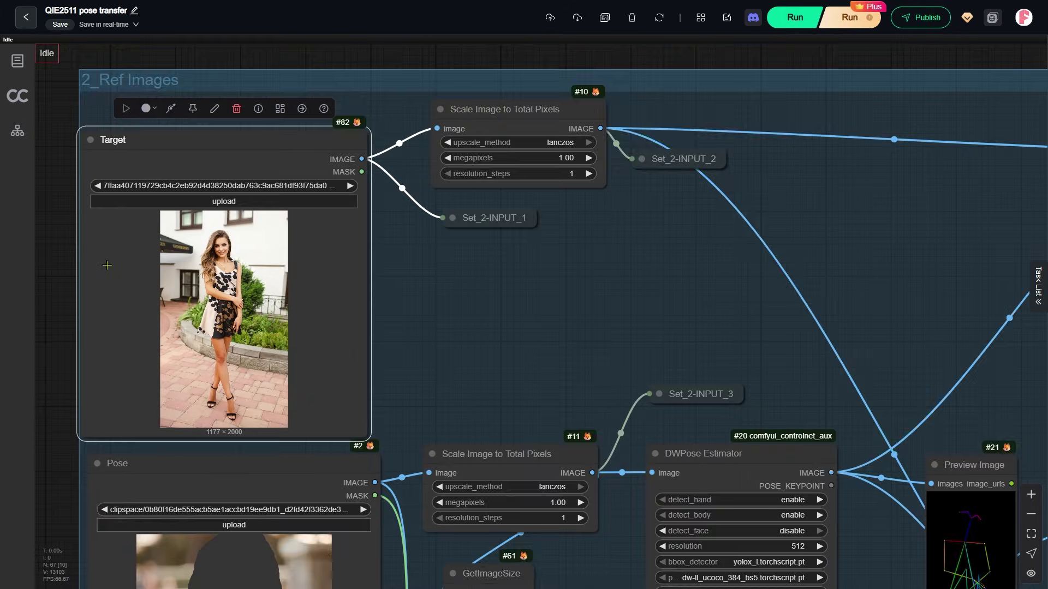
Step: Trace the prompt node's image2 input back through the pose skeleton preview to the DWPose Estimator and select the estimator
{"action": "left_click_drag", "start_coordinate": [608, 262], "coordinate": [111, 323]}
{"action": "scroll", "coordinate": [458, 274], "scroll_direction": "up", "scroll_amount": 3}
{"action": "scroll", "coordinate": [458, 275], "scroll_direction": "up", "scroll_amount": 1}
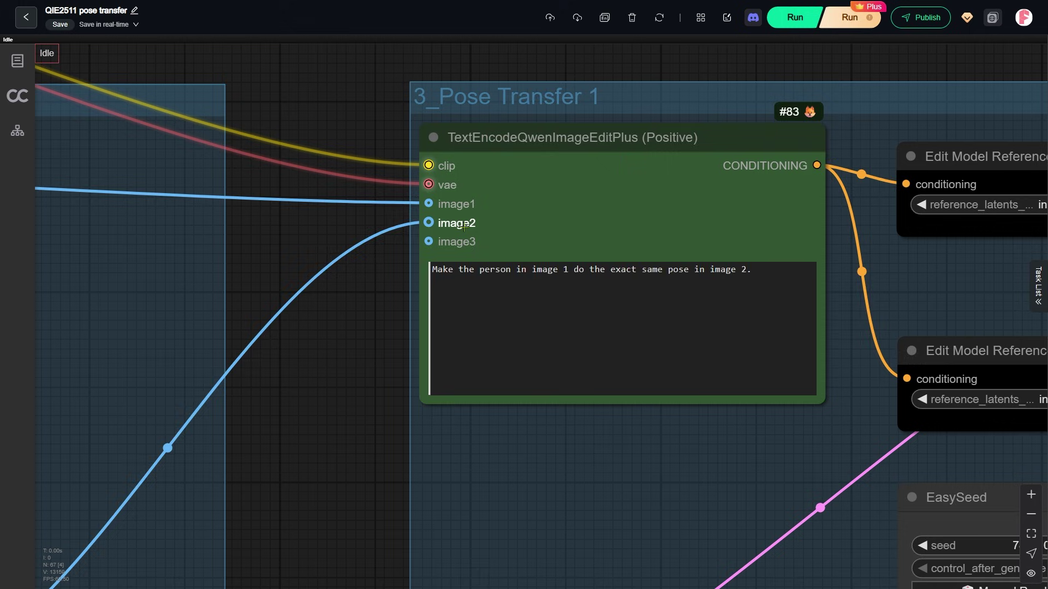
{"action": "left_click", "coordinate": [444, 222]}
{"action": "left_click_drag", "start_coordinate": [218, 465], "coordinate": [601, 33]}
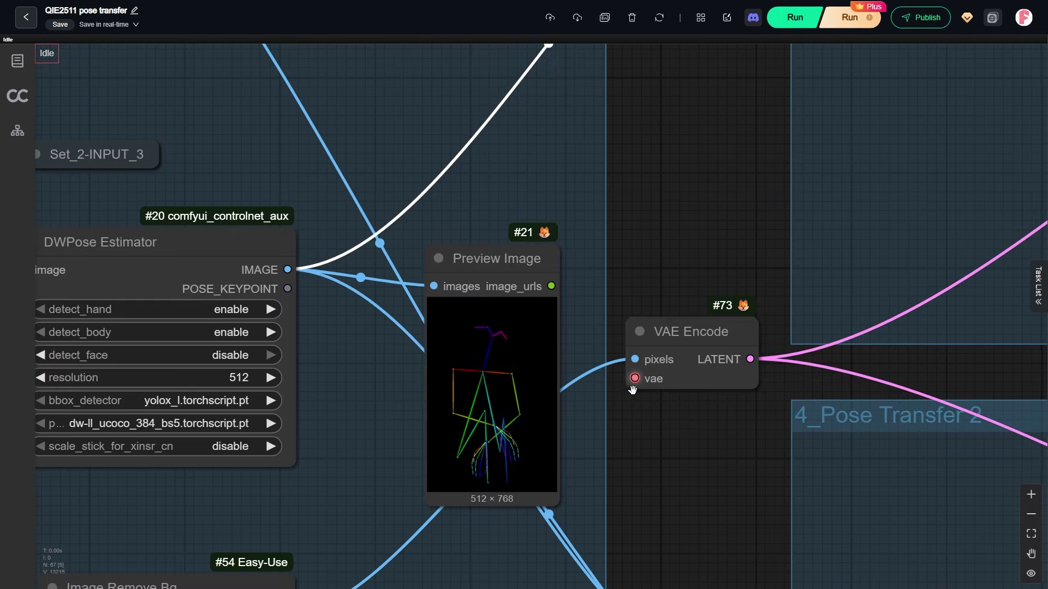
{"action": "left_click_drag", "start_coordinate": [631, 390], "coordinate": [635, 321]}
{"action": "scroll", "coordinate": [550, 303], "scroll_direction": "up", "scroll_amount": 2}
{"action": "left_click", "coordinate": [505, 170]}
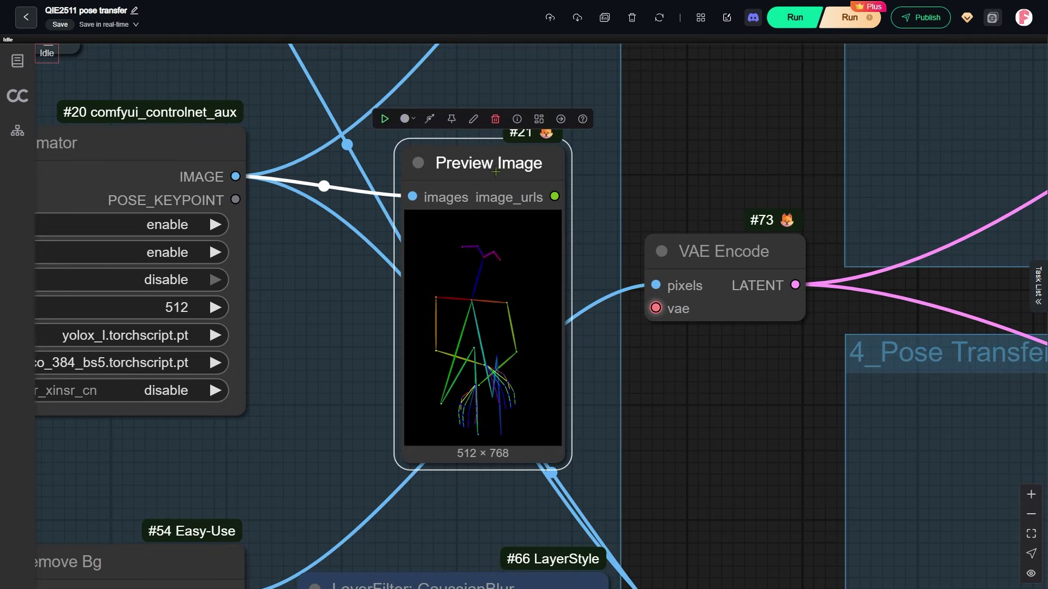
{"action": "key", "text": "space"}
{"action": "left_click_drag", "start_coordinate": [272, 268], "coordinate": [758, 300]}
{"action": "left_click", "coordinate": [653, 210]}
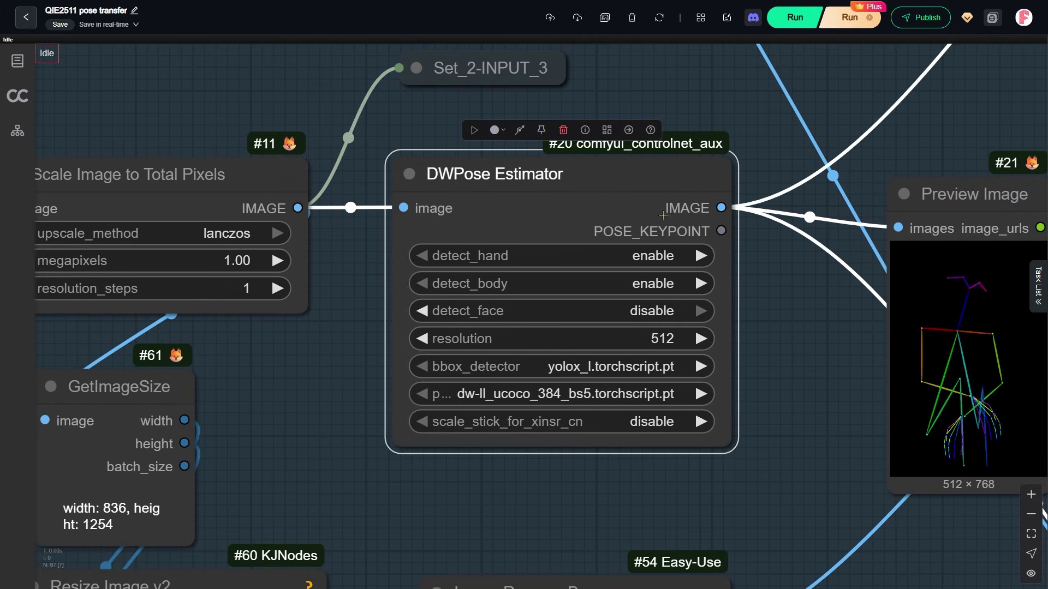
Step: Inspect the Pose image node that feeds the DWPose Estimator, and select the estimator again
{"action": "scroll", "coordinate": [838, 294], "scroll_direction": "down", "scroll_amount": 4}
{"action": "key", "text": "space"}
{"action": "left_click_drag", "start_coordinate": [365, 313], "coordinate": [872, 166]}
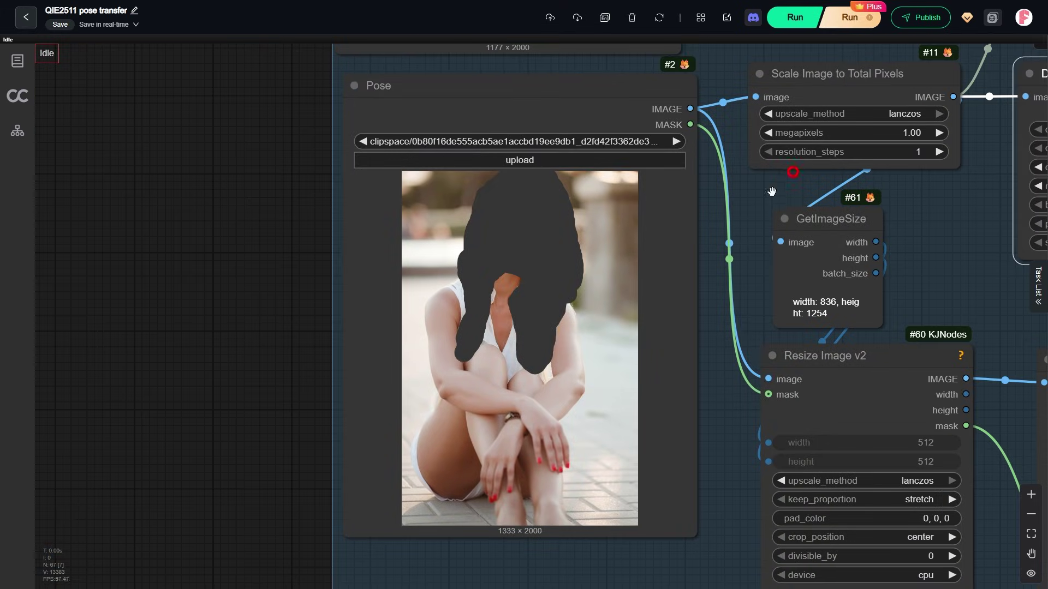
{"action": "scroll", "coordinate": [758, 376], "scroll_direction": "up", "scroll_amount": 1}
{"action": "left_click", "coordinate": [656, 397]}
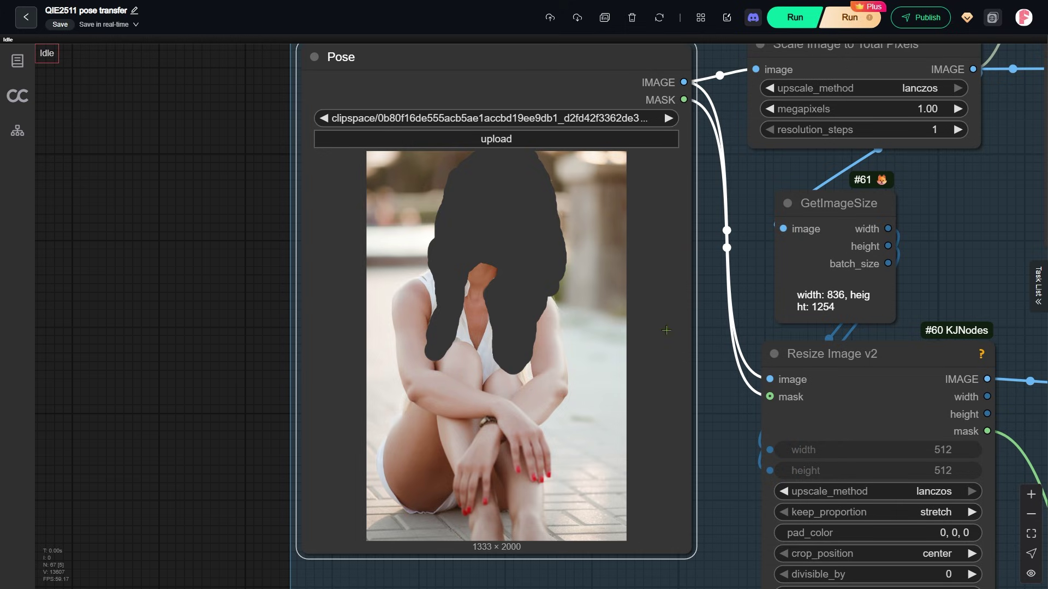
{"action": "left_click_drag", "start_coordinate": [666, 330], "coordinate": [295, 358]}
{"action": "left_click", "coordinate": [665, 232]}
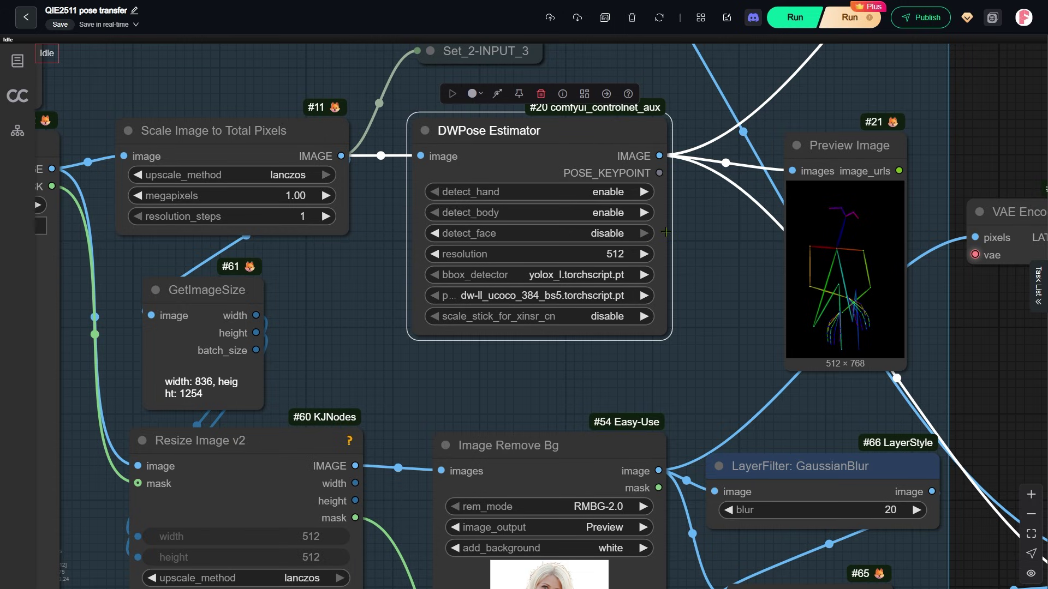
Step: Examine the generated picture in the Preview Image node of the 3_Pose Transfer 1 group
{"action": "scroll", "coordinate": [666, 232], "scroll_direction": "down", "scroll_amount": 3}
{"action": "key", "text": "space"}
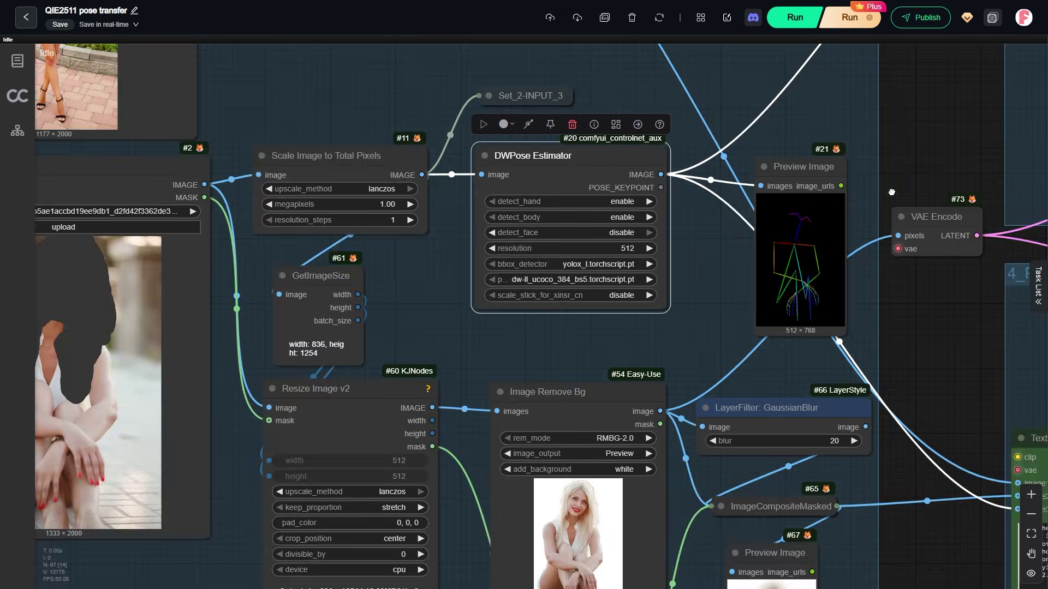
{"action": "left_click_drag", "start_coordinate": [892, 192], "coordinate": [1, 414]}
{"action": "left_click_drag", "start_coordinate": [751, 322], "coordinate": [346, 365]}
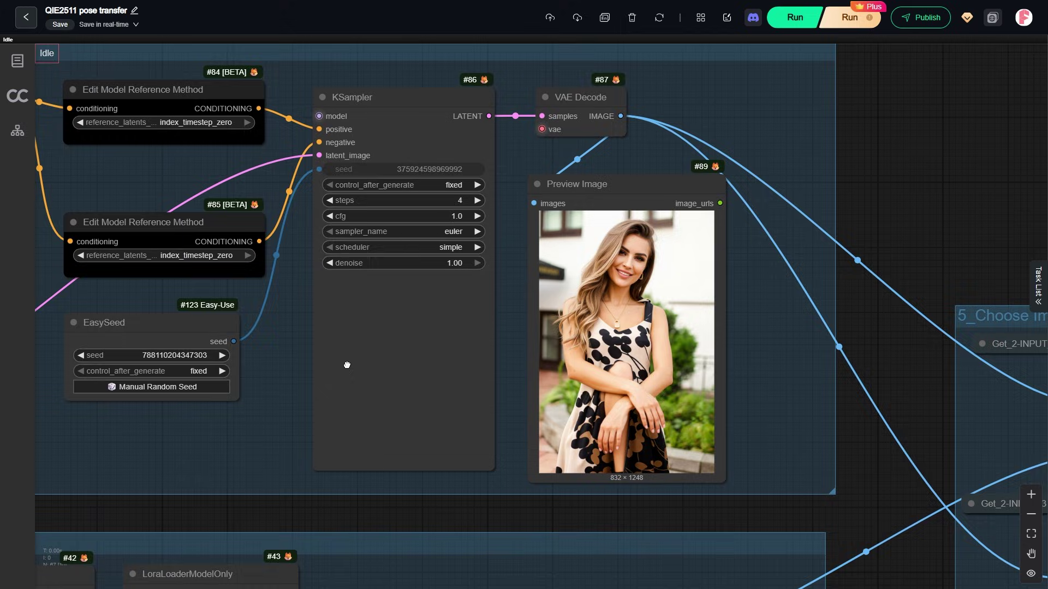
{"action": "scroll", "coordinate": [770, 395], "scroll_direction": "up", "scroll_amount": 3}
{"action": "scroll", "coordinate": [770, 387], "scroll_direction": "up", "scroll_amount": 3}
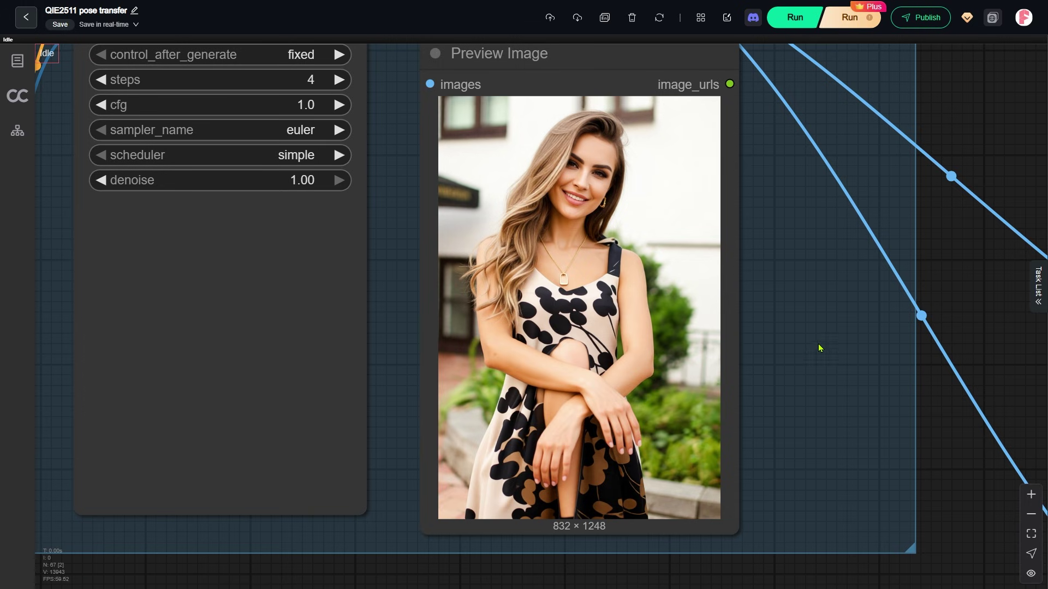
Step: Inspect the AnyPose base and helper LoRA loaders in the 4_Pose Transfer 2 group, selecting the base loader
{"action": "scroll", "coordinate": [978, 265], "scroll_direction": "down", "scroll_amount": 4}
{"action": "key", "text": "space"}
{"action": "left_click_drag", "start_coordinate": [317, 498], "coordinate": [852, 179]}
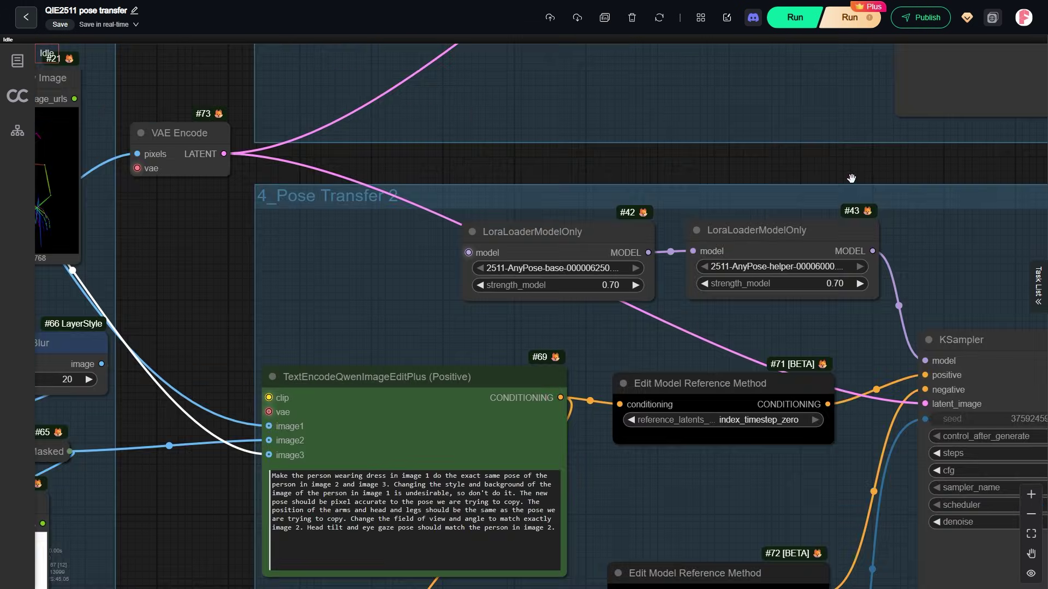
{"action": "scroll", "coordinate": [802, 296], "scroll_direction": "up", "scroll_amount": 3}
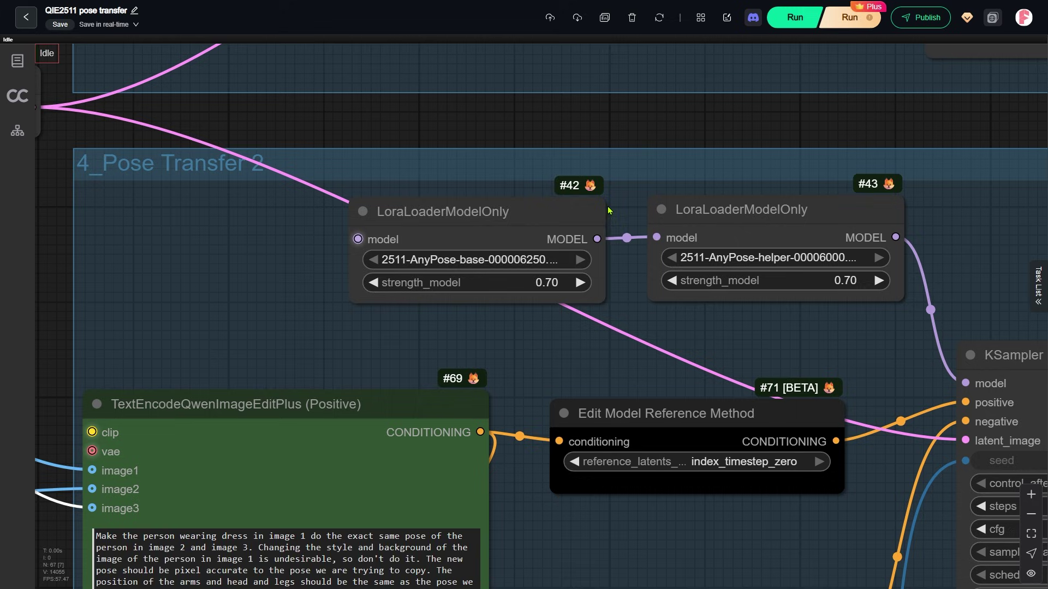
{"action": "left_click", "coordinate": [558, 185]}
{"action": "left_click", "coordinate": [808, 210]}
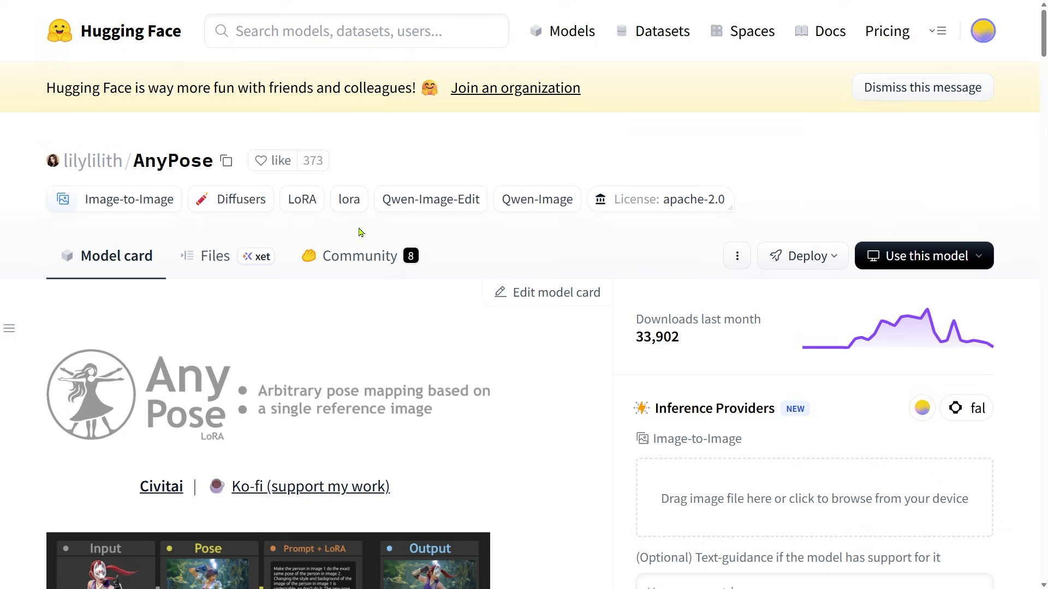
Step: Like the AnyPose model on its Hugging Face page and go to the model card's Fast Start section
{"action": "left_click", "coordinate": [263, 161]}
{"action": "scroll", "coordinate": [329, 300], "scroll_direction": "down", "scroll_amount": 3}
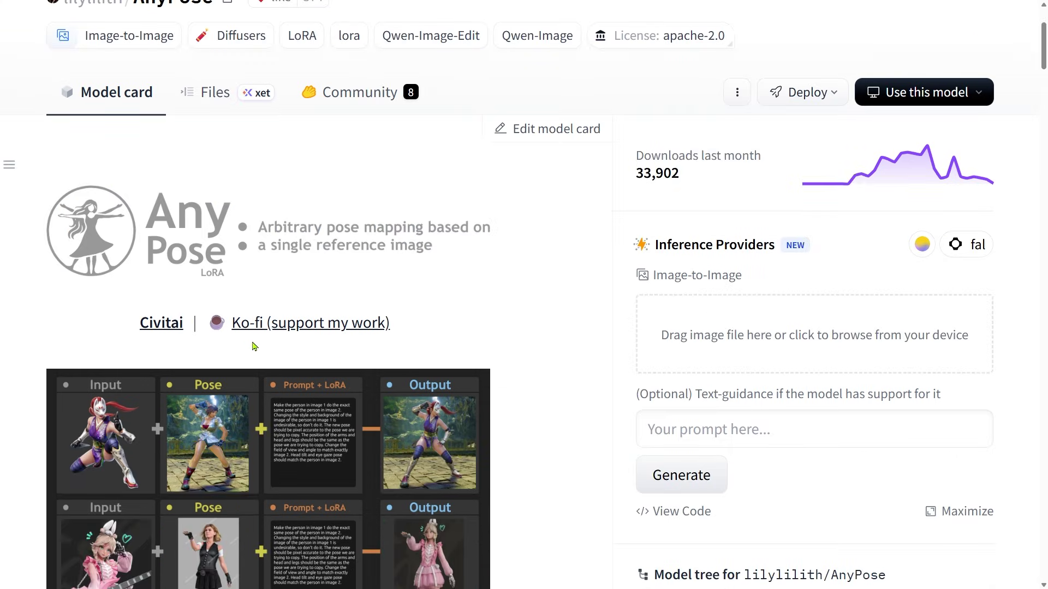
{"action": "scroll", "coordinate": [253, 345], "scroll_direction": "down", "scroll_amount": 5}
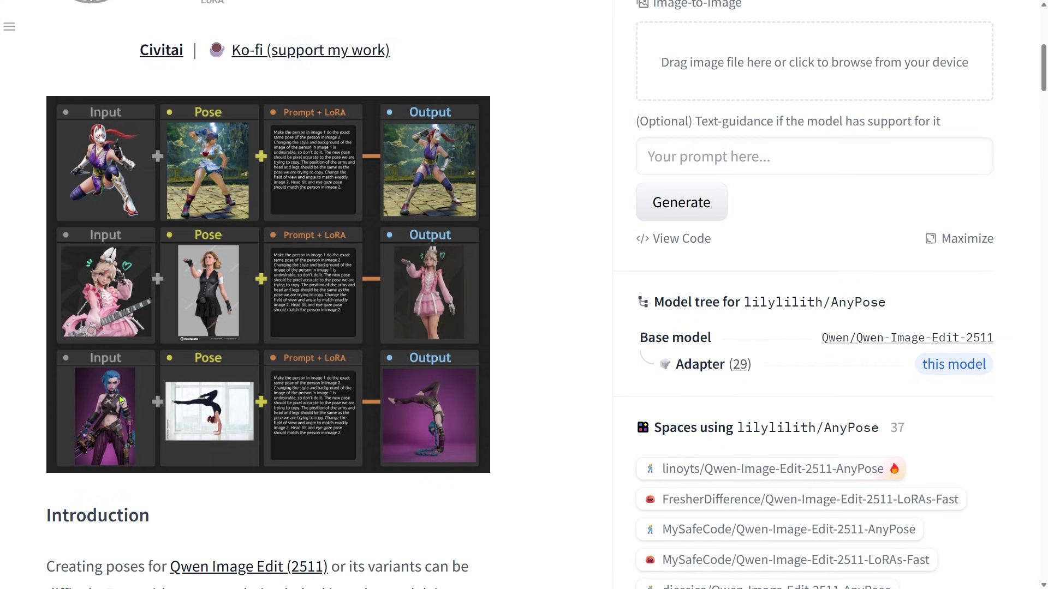
{"action": "scroll", "coordinate": [121, 400], "scroll_direction": "down", "scroll_amount": 15}
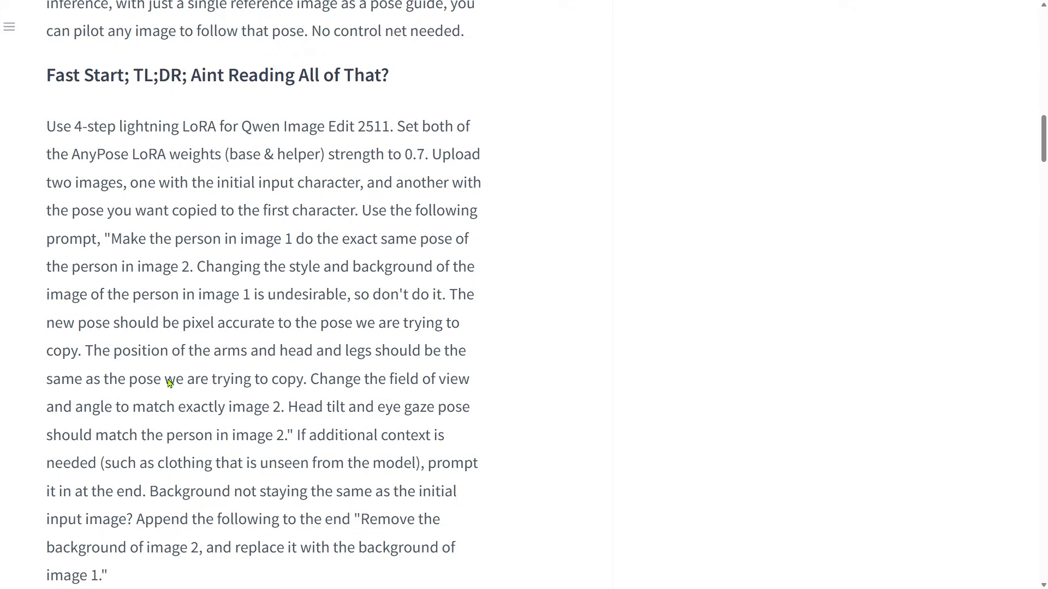
{"action": "scroll", "coordinate": [170, 383], "scroll_direction": "down", "scroll_amount": 1}
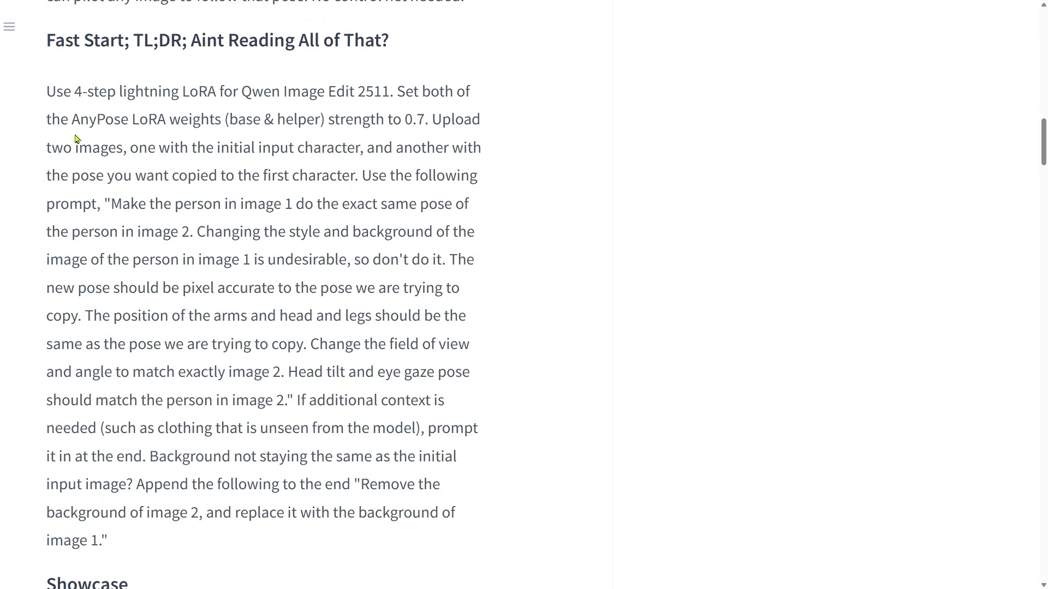
Step: Read the Fast Start instructions, highlighting the 4-step lightning LoRA, LoRA strength, two-image upload and prompt passages in turn
{"action": "left_click_drag", "start_coordinate": [48, 90], "coordinate": [396, 100]}
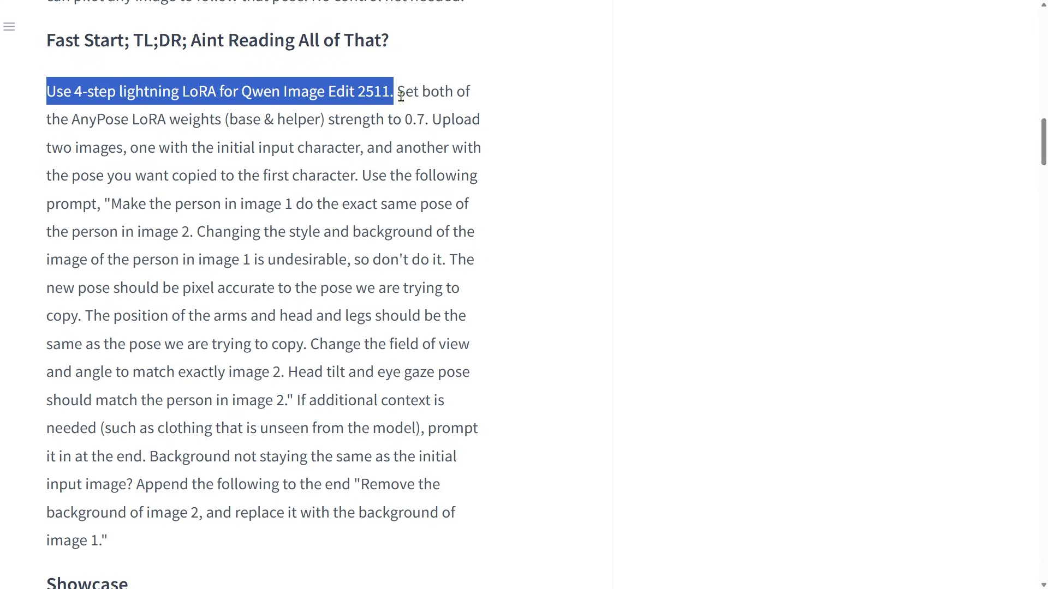
{"action": "left_click_drag", "start_coordinate": [397, 94], "coordinate": [358, 175]}
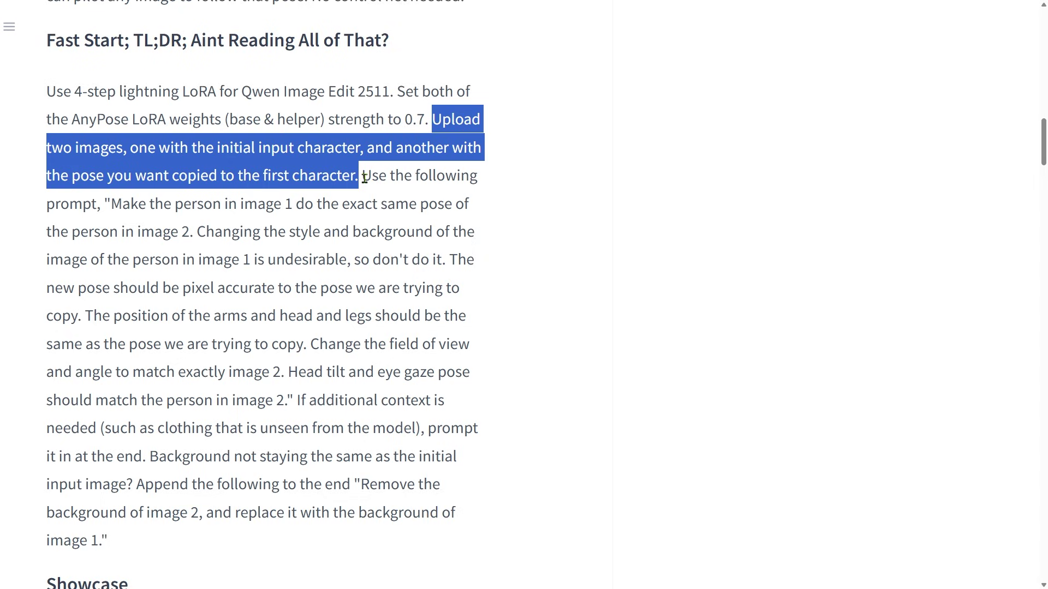
{"action": "left_click_drag", "start_coordinate": [363, 175], "coordinate": [292, 392]}
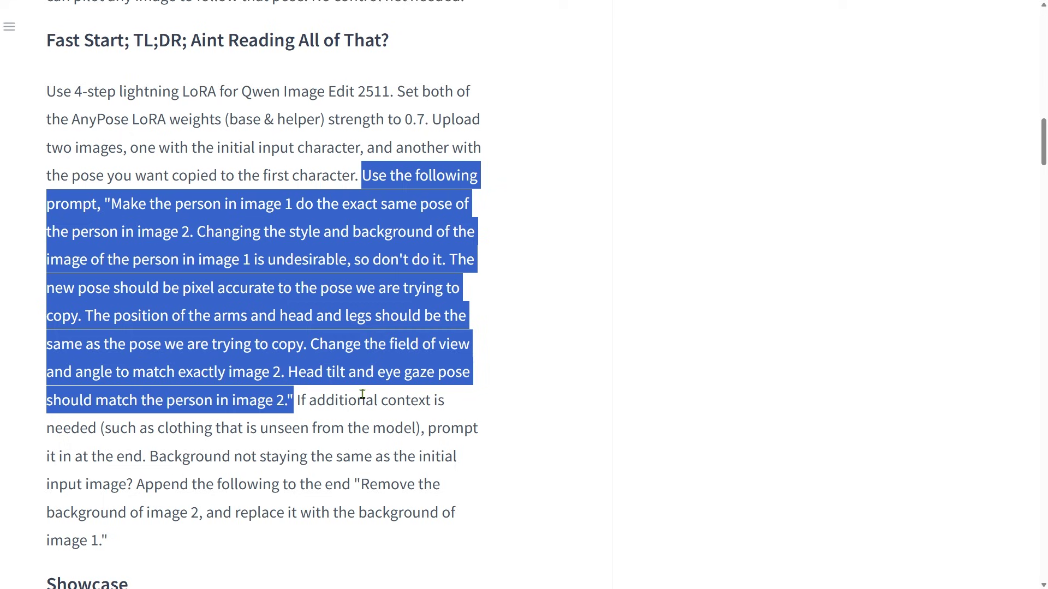
{"action": "left_click", "coordinate": [574, 236]}
Step: Check the AnyPose repository's files for the base and helper safetensors, and return to the LoRA loaders in the RunningHub workflow
{"action": "scroll", "coordinate": [571, 245], "scroll_direction": "up", "scroll_amount": 10}
{"action": "scroll", "coordinate": [565, 255], "scroll_direction": "up", "scroll_amount": 10}
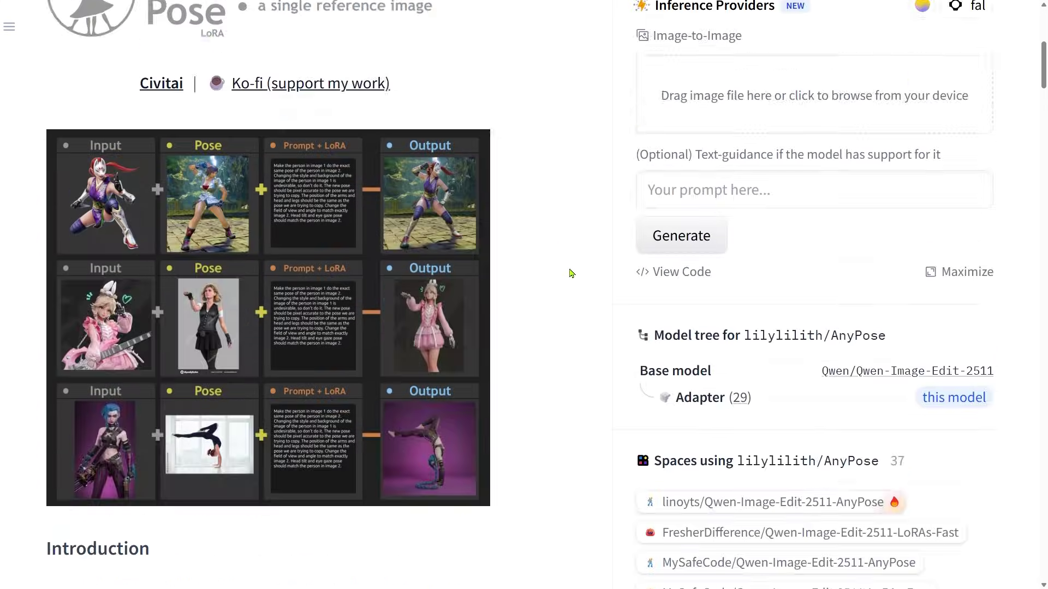
{"action": "left_click", "coordinate": [227, 278]}
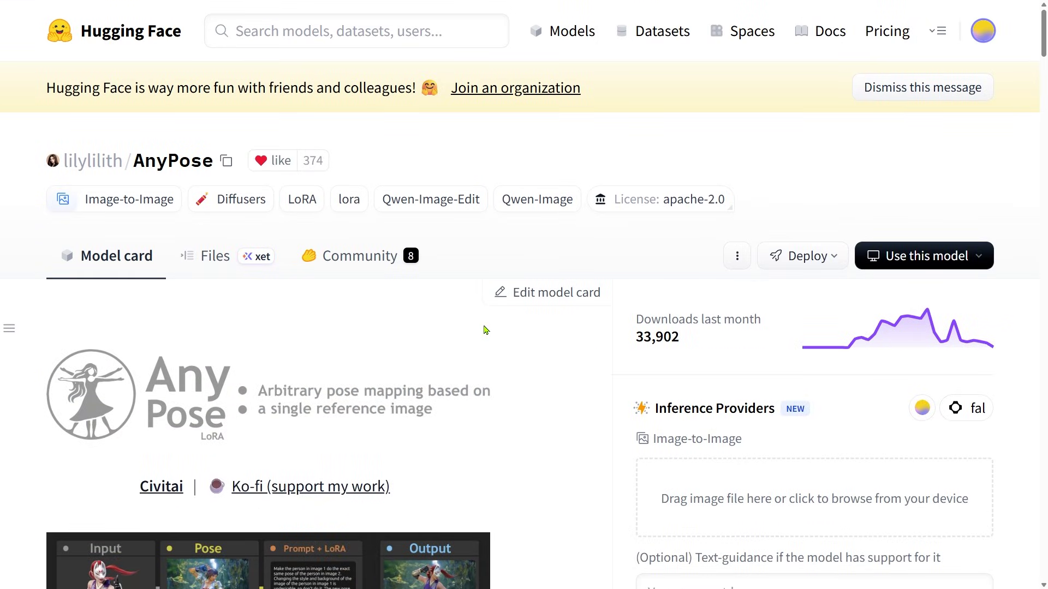
{"action": "scroll", "coordinate": [518, 330], "scroll_direction": "down", "scroll_amount": 1}
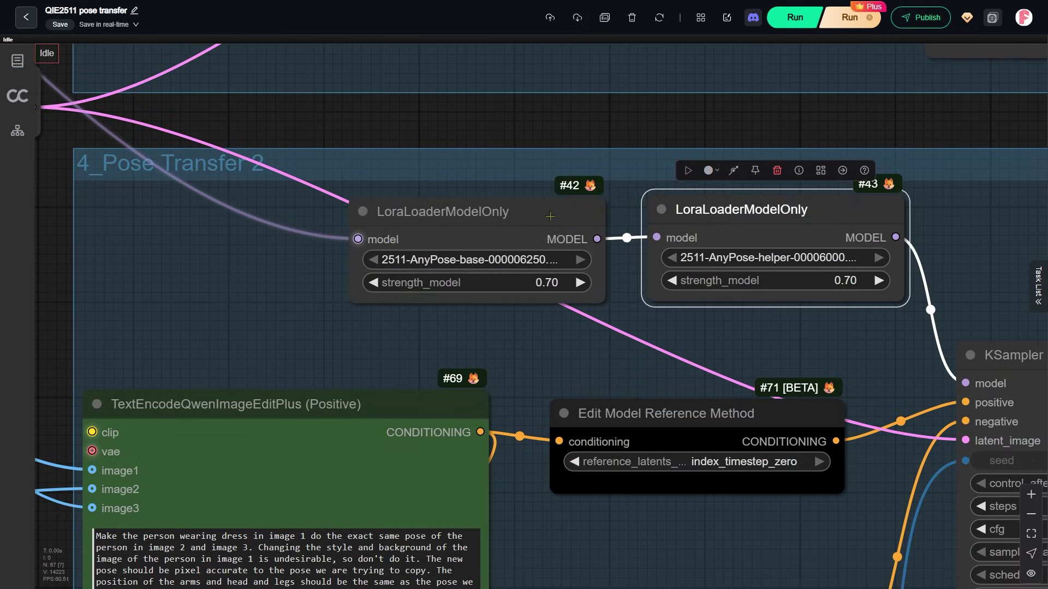
{"action": "left_click", "coordinate": [549, 214]}
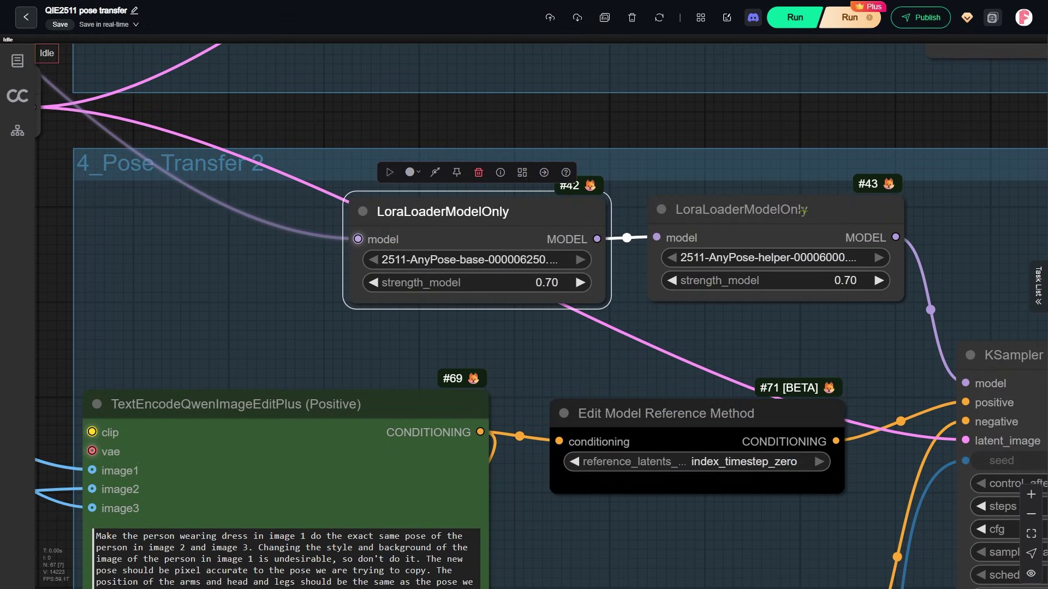
Step: Select the AnyPose helper LoRA loader and the positive TextEncodeQwenImageEditPlus node in the 4_Pose Transfer 2 group
{"action": "left_click", "coordinate": [803, 211]}
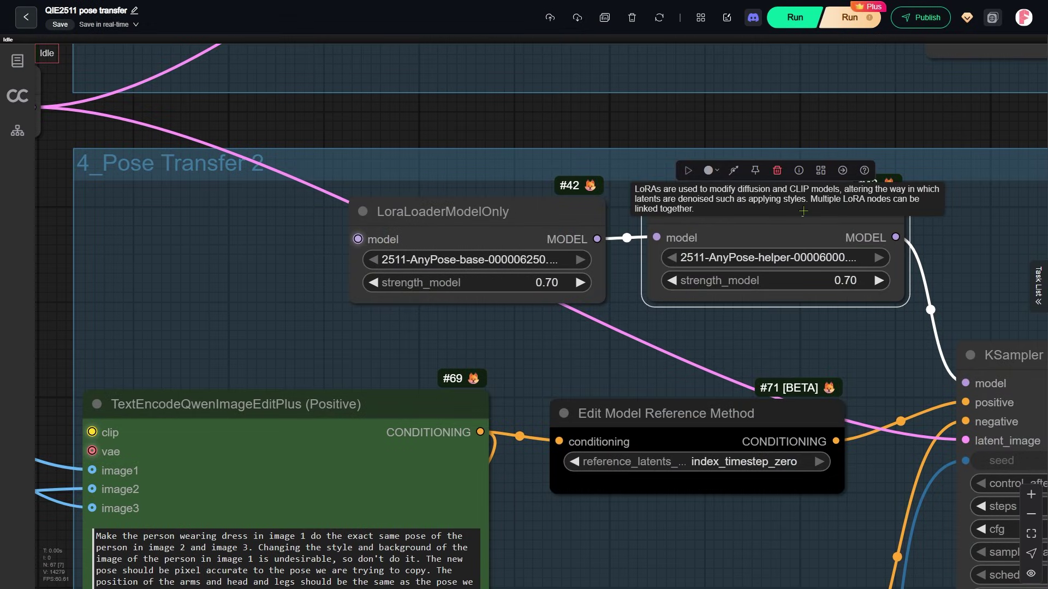
{"action": "scroll", "coordinate": [803, 211], "scroll_direction": "down", "scroll_amount": 2}
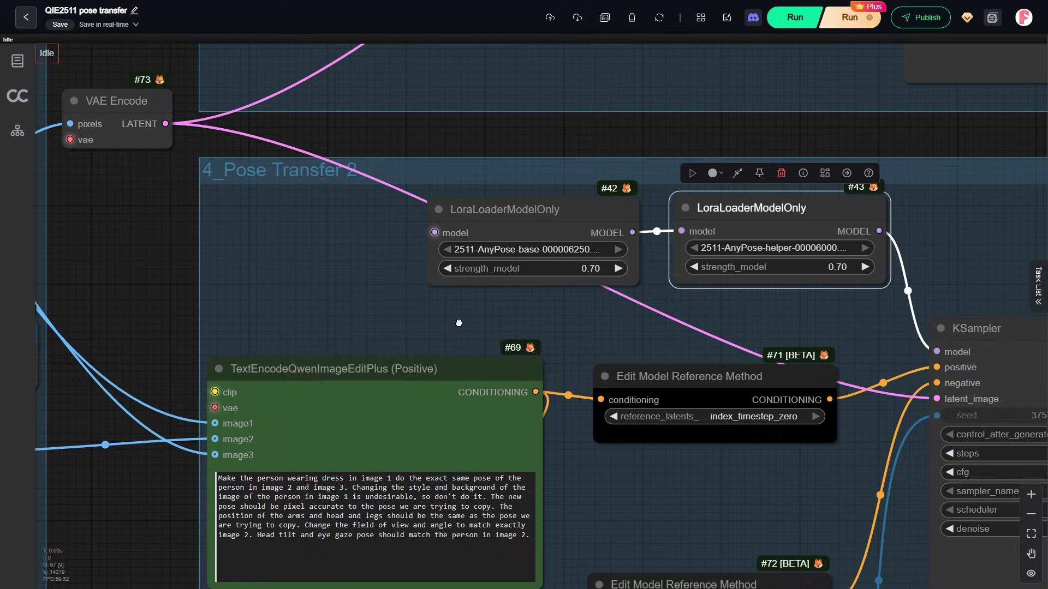
{"action": "left_click_drag", "start_coordinate": [444, 353], "coordinate": [678, 171]}
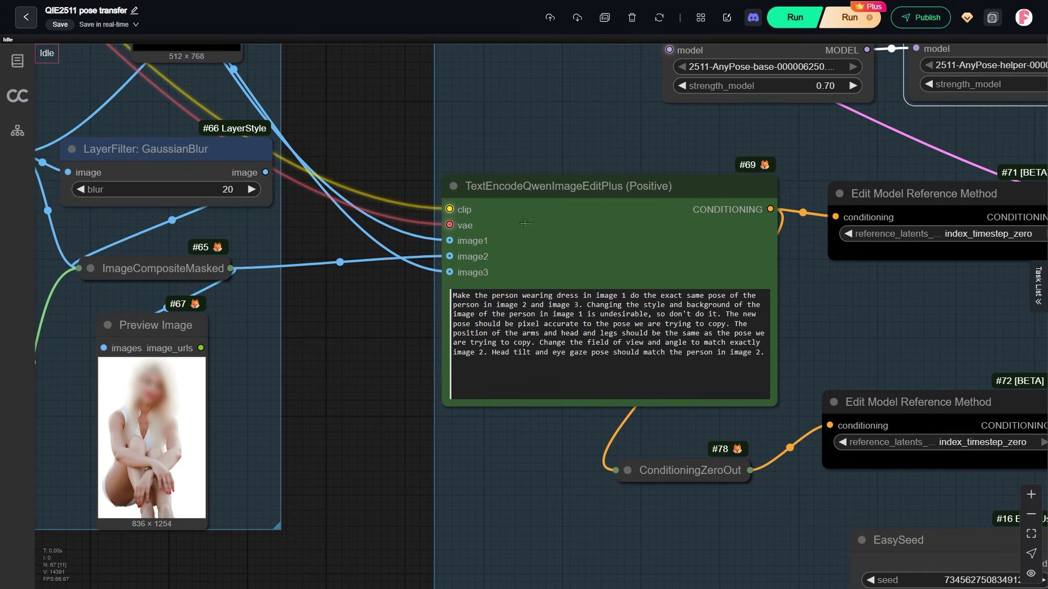
{"action": "left_click", "coordinate": [498, 255]}
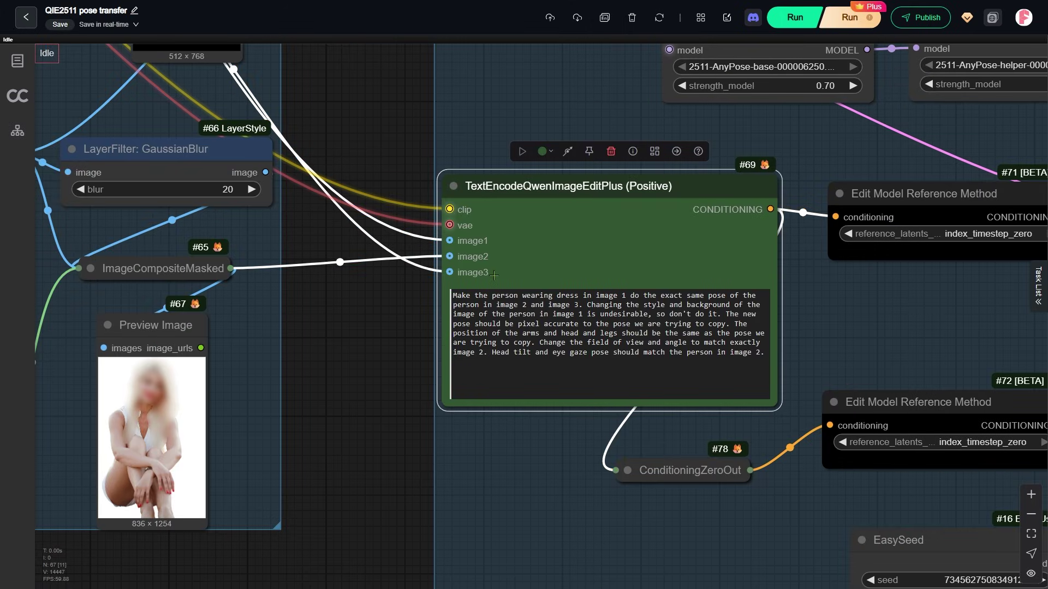
Step: Trace the positive text encoder's image inputs back to the DWPose skeleton and masked composite nodes
{"action": "left_click_drag", "start_coordinate": [355, 120], "coordinate": [692, 322]}
{"action": "left_click", "coordinate": [555, 179]}
{"action": "left_click", "coordinate": [788, 489]}
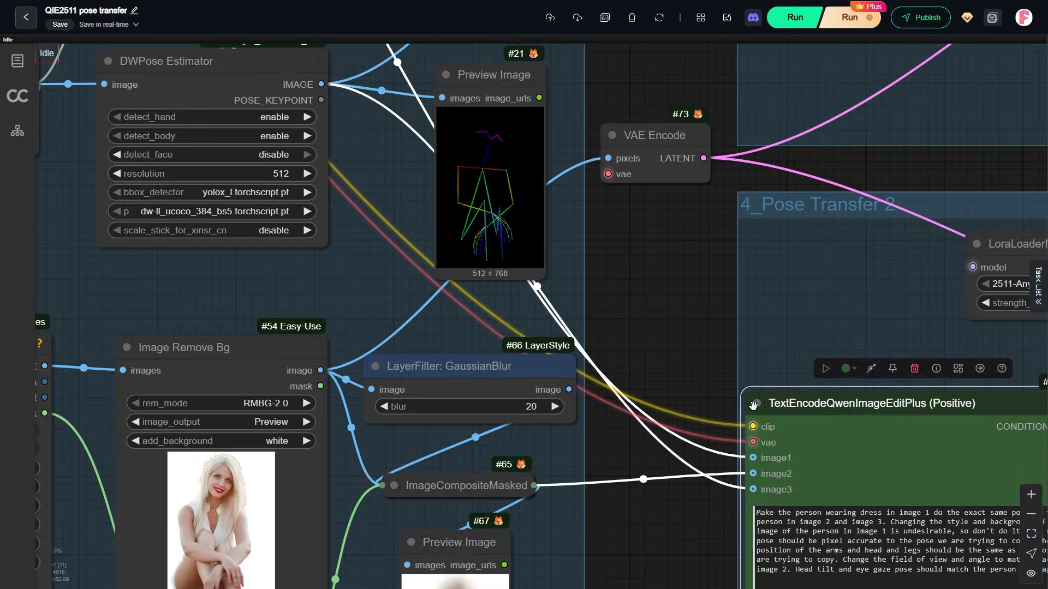
{"action": "left_click_drag", "start_coordinate": [720, 382], "coordinate": [445, 115]}
Step: Read the positive prompt in the 4_Pose Transfer 2 text encoder, highlighting "image 3", and check the matching image inputs
{"action": "scroll", "coordinate": [612, 252], "scroll_direction": "up", "scroll_amount": 3}
{"action": "scroll", "coordinate": [613, 252], "scroll_direction": "up", "scroll_amount": 5}
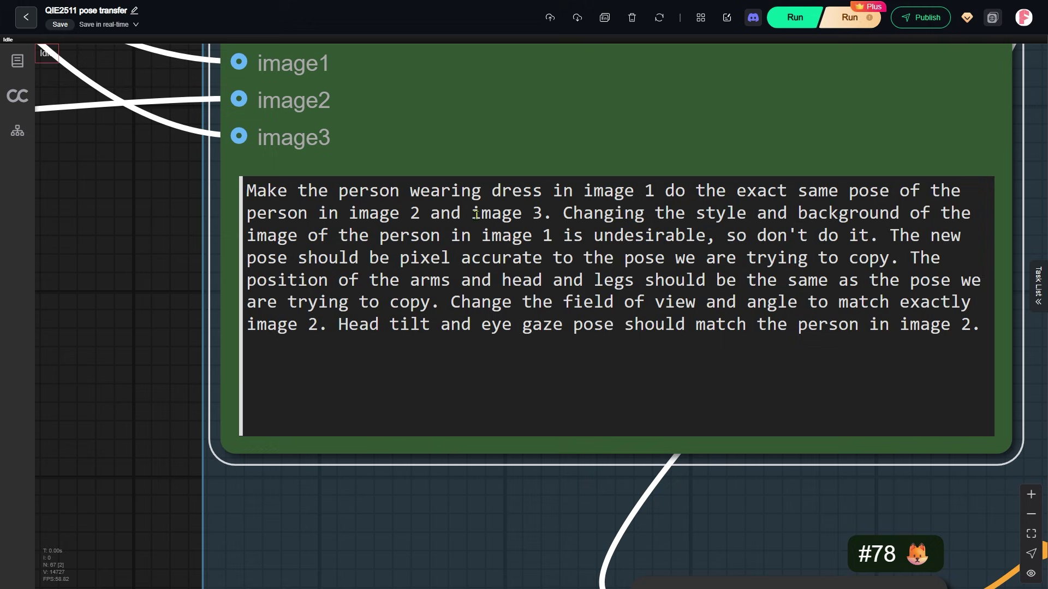
{"action": "left_click_drag", "start_coordinate": [473, 213], "coordinate": [546, 214]}
{"action": "scroll", "coordinate": [705, 117], "scroll_direction": "down", "scroll_amount": 2}
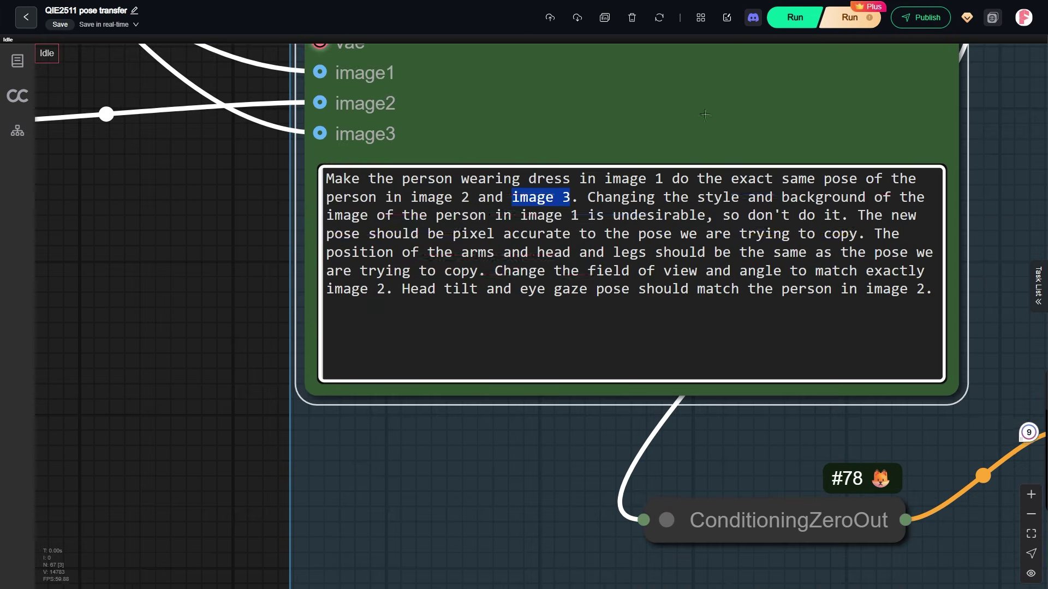
{"action": "scroll", "coordinate": [390, 105], "scroll_direction": "down", "scroll_amount": 4}
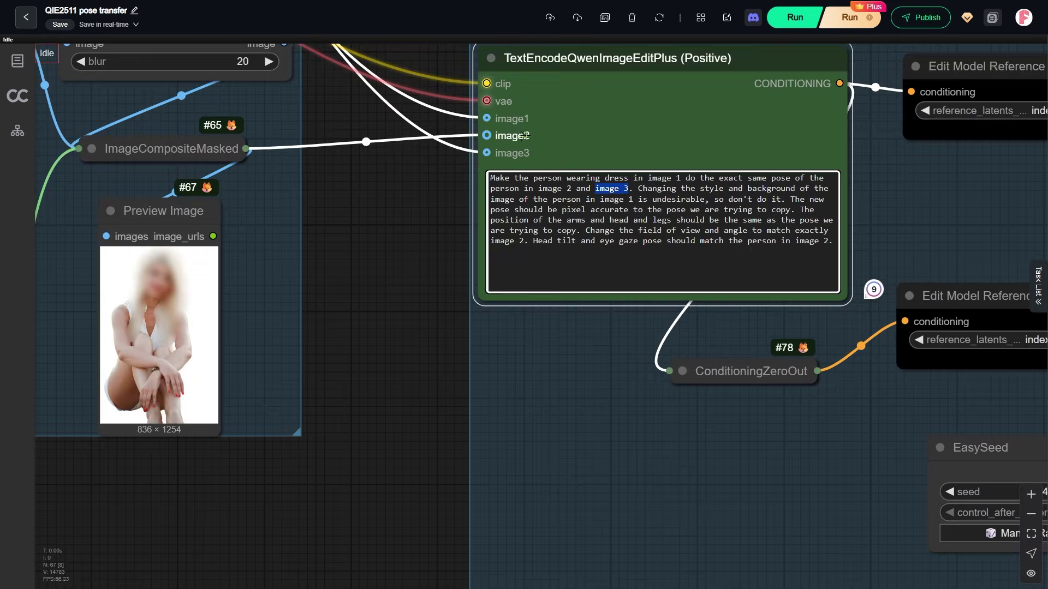
{"action": "left_click", "coordinate": [522, 136]}
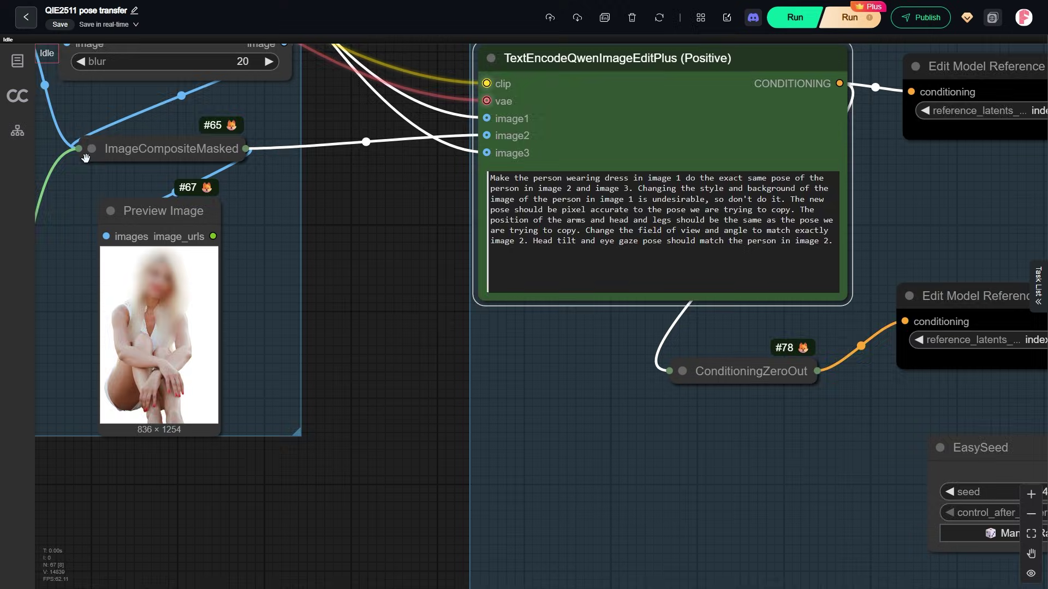
Step: Select and examine the masked Pose reference image node and the image node of the target woman in the patterned dress
{"action": "left_click_drag", "start_coordinate": [86, 158], "coordinate": [809, 235]}
{"action": "left_click_drag", "start_coordinate": [154, 214], "coordinate": [623, 473]}
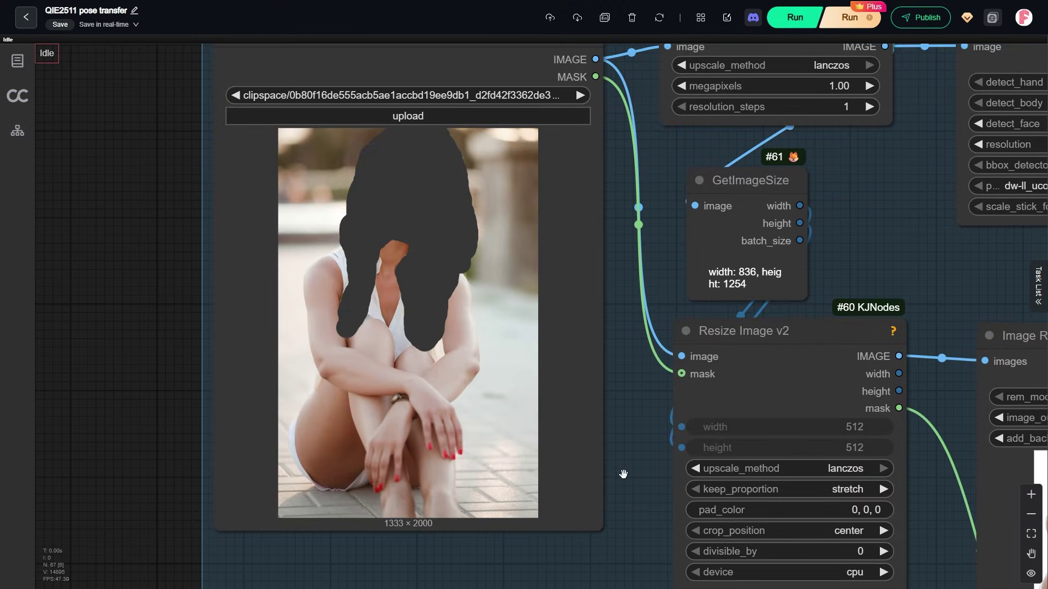
{"action": "left_click", "coordinate": [504, 68]}
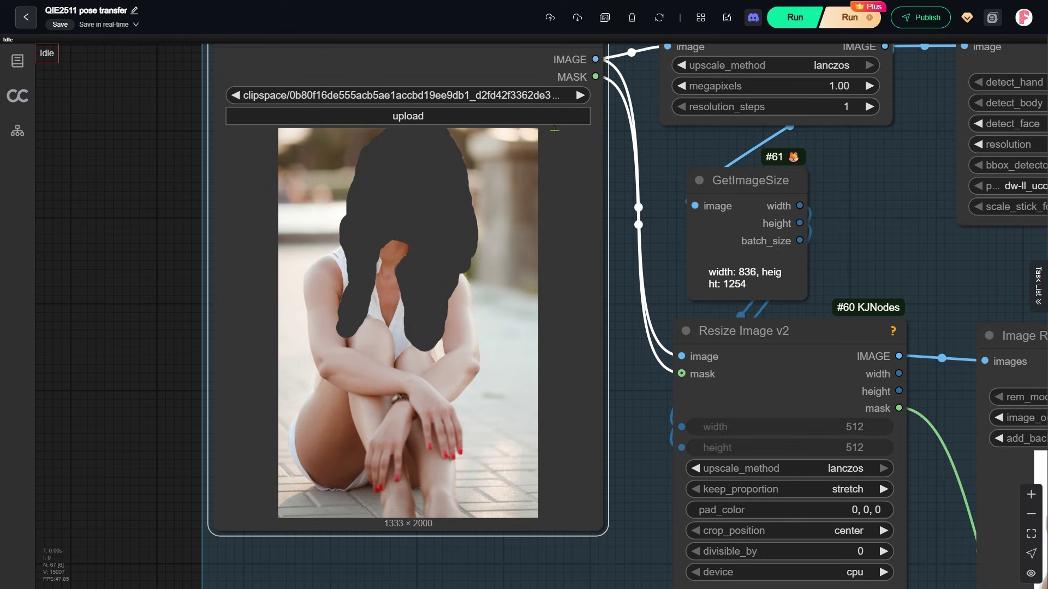
{"action": "scroll", "coordinate": [610, 188], "scroll_direction": "down", "scroll_amount": 2}
{"action": "left_click_drag", "start_coordinate": [606, 101], "coordinate": [661, 522]}
{"action": "scroll", "coordinate": [610, 303], "scroll_direction": "up", "scroll_amount": 8}
{"action": "left_click", "coordinate": [563, 318]}
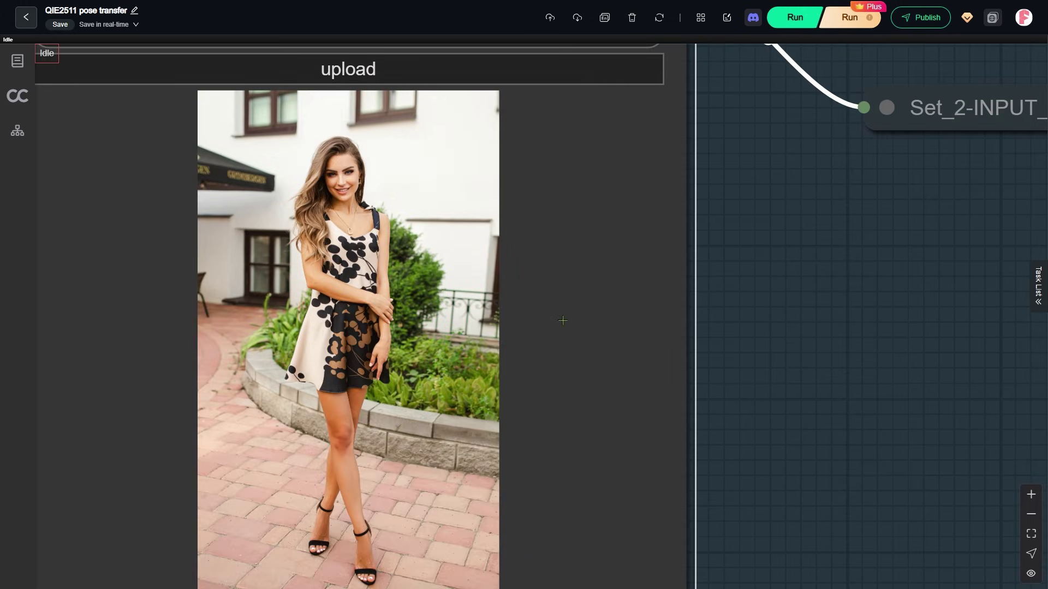
{"action": "scroll", "coordinate": [550, 250], "scroll_direction": "down", "scroll_amount": 3}
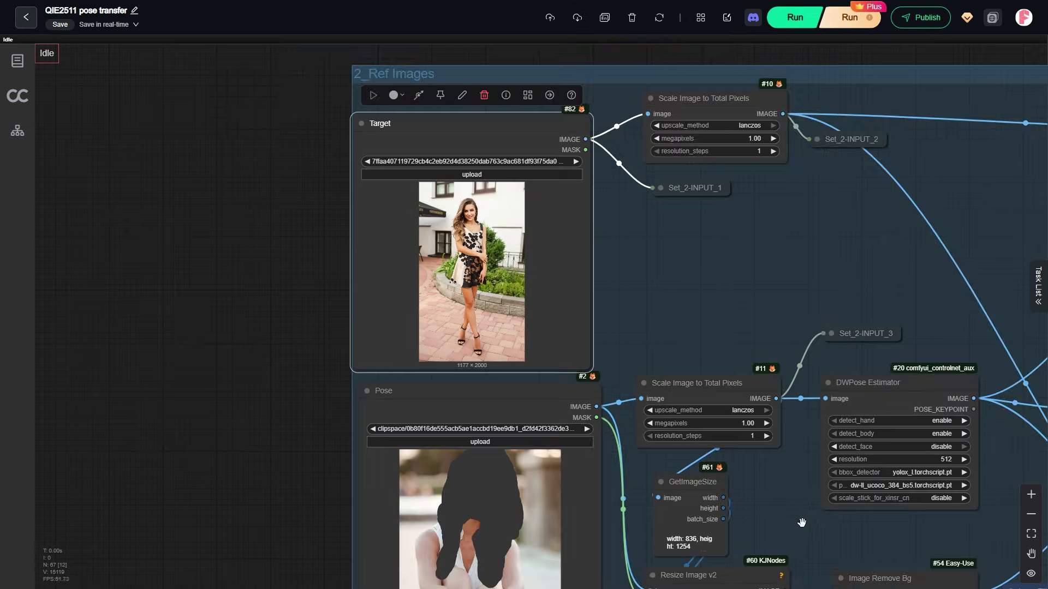
Step: Select the Image Remove Bg node and examine its settings and links to the GaussianBlur and ImageCompositeMasked nodes
{"action": "left_click_drag", "start_coordinate": [801, 523], "coordinate": [424, 87]}
{"action": "scroll", "coordinate": [589, 313], "scroll_direction": "up", "scroll_amount": 5}
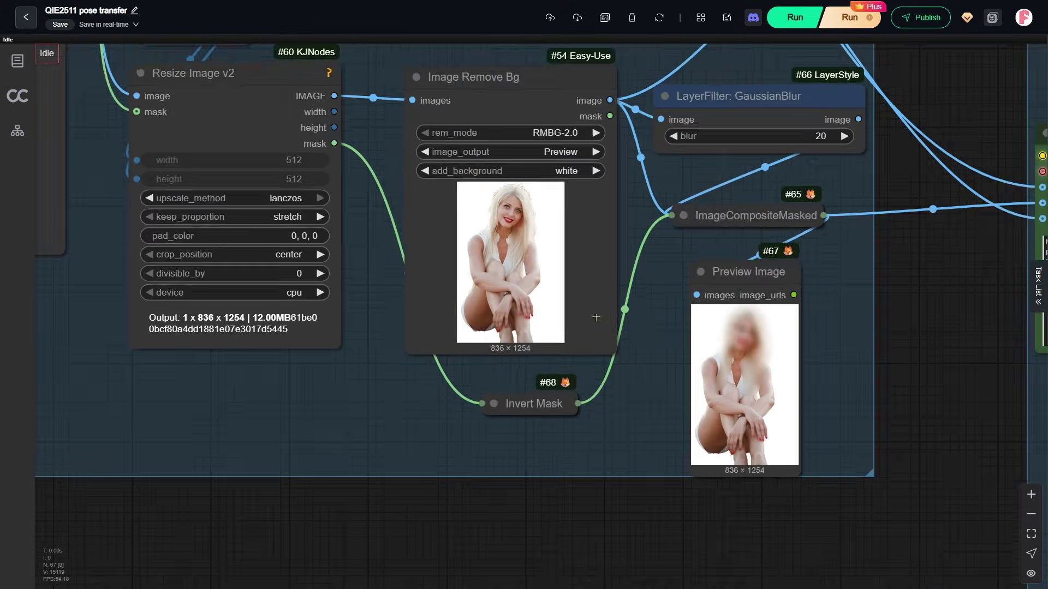
{"action": "left_click_drag", "start_coordinate": [650, 186], "coordinate": [654, 290]}
{"action": "scroll", "coordinate": [643, 285], "scroll_direction": "up", "scroll_amount": 1}
{"action": "scroll", "coordinate": [641, 281], "scroll_direction": "up", "scroll_amount": 3}
{"action": "left_click", "coordinate": [549, 175]}
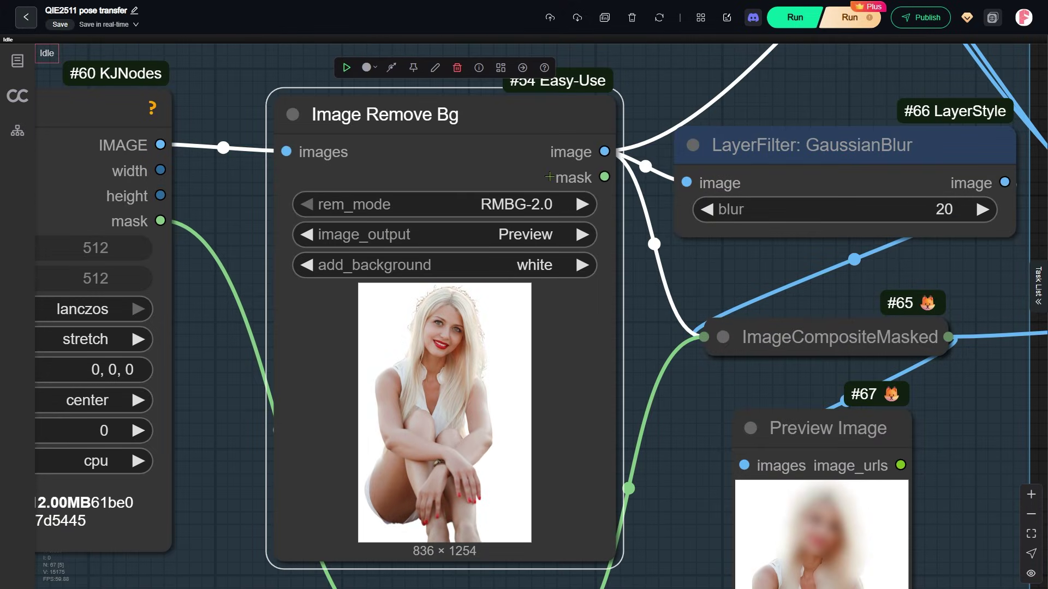
Step: Examine the blurred-face pose preview and the image generated by the 4_Pose Transfer 2 KSampler
{"action": "left_click_drag", "start_coordinate": [932, 463], "coordinate": [662, 181]}
{"action": "scroll", "coordinate": [587, 157], "scroll_direction": "up", "scroll_amount": 2}
{"action": "left_click", "coordinate": [578, 152]}
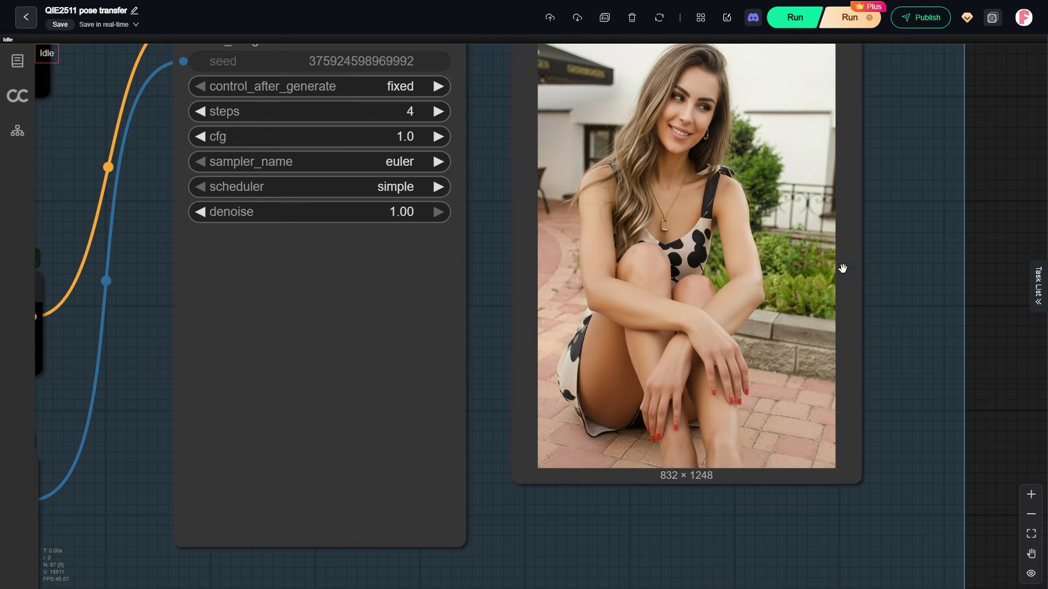
{"action": "left_click_drag", "start_coordinate": [944, 217], "coordinate": [954, 309]}
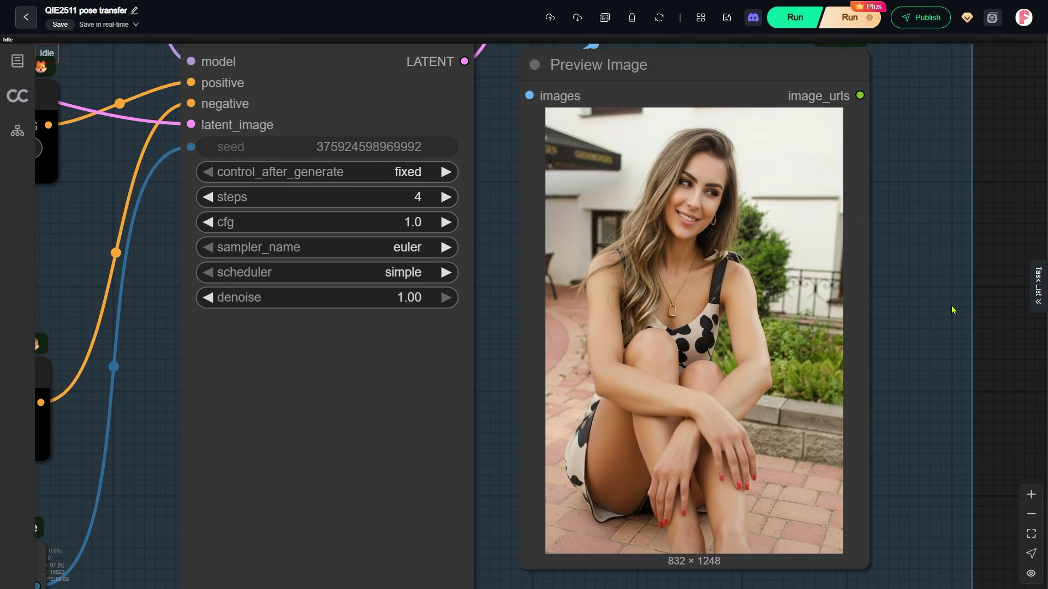
Step: Follow the workflow past the 5_Choose Image group into 6_Face Detailer and select the FaceDetailer node
{"action": "scroll", "coordinate": [953, 309], "scroll_direction": "down", "scroll_amount": 3}
{"action": "left_click_drag", "start_coordinate": [953, 309], "coordinate": [63, 389]}
{"action": "left_click_drag", "start_coordinate": [878, 327], "coordinate": [679, 588]}
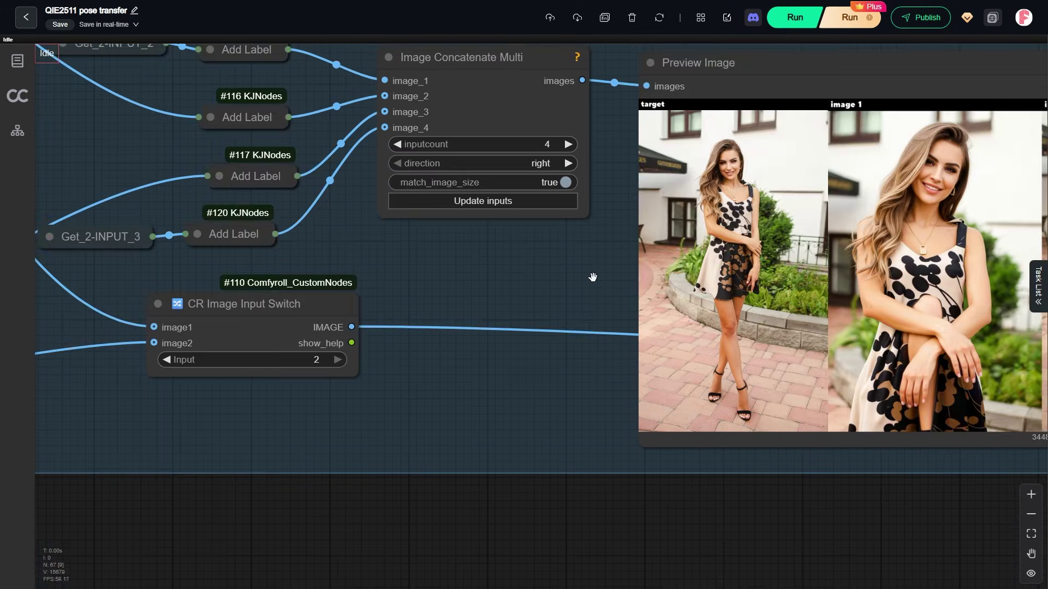
{"action": "left_click_drag", "start_coordinate": [973, 307], "coordinate": [2, 346]}
{"action": "left_click_drag", "start_coordinate": [830, 269], "coordinate": [5, 425]}
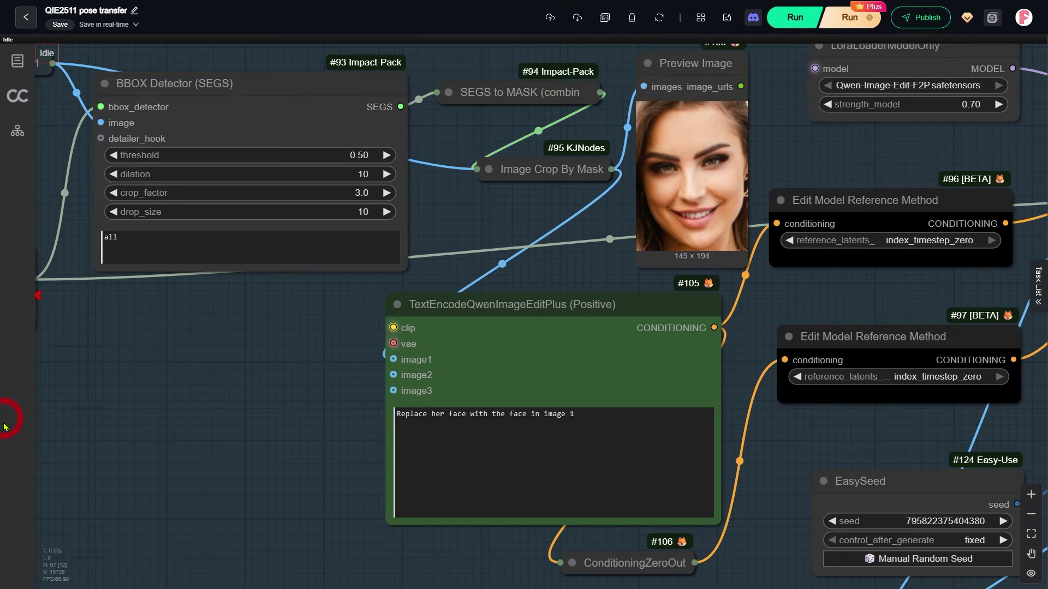
{"action": "left_click_drag", "start_coordinate": [651, 331], "coordinate": [73, 367]}
{"action": "scroll", "coordinate": [710, 191], "scroll_direction": "up", "scroll_amount": 2}
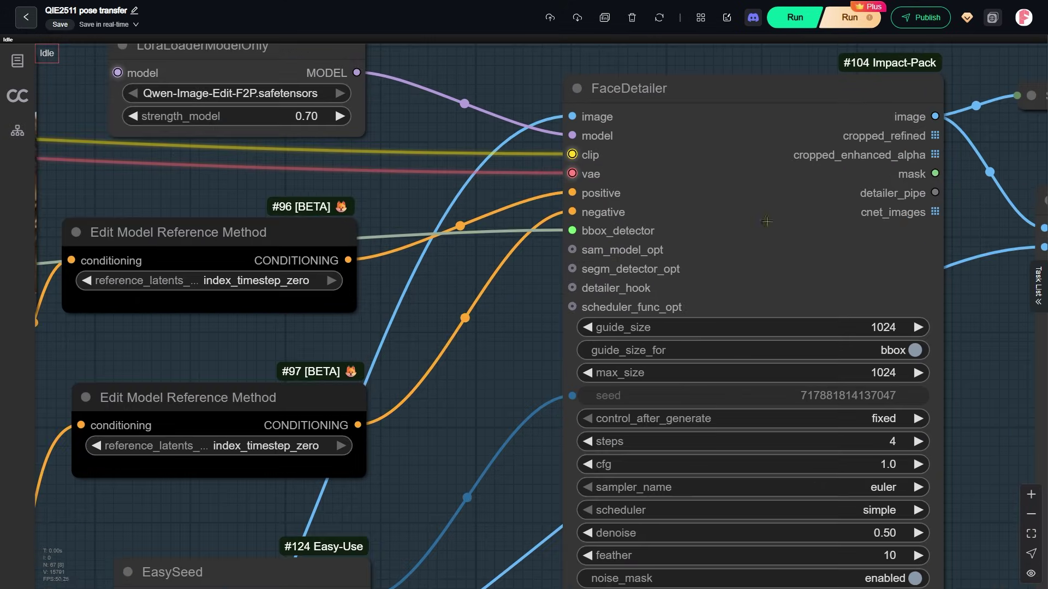
{"action": "left_click", "coordinate": [687, 122]}
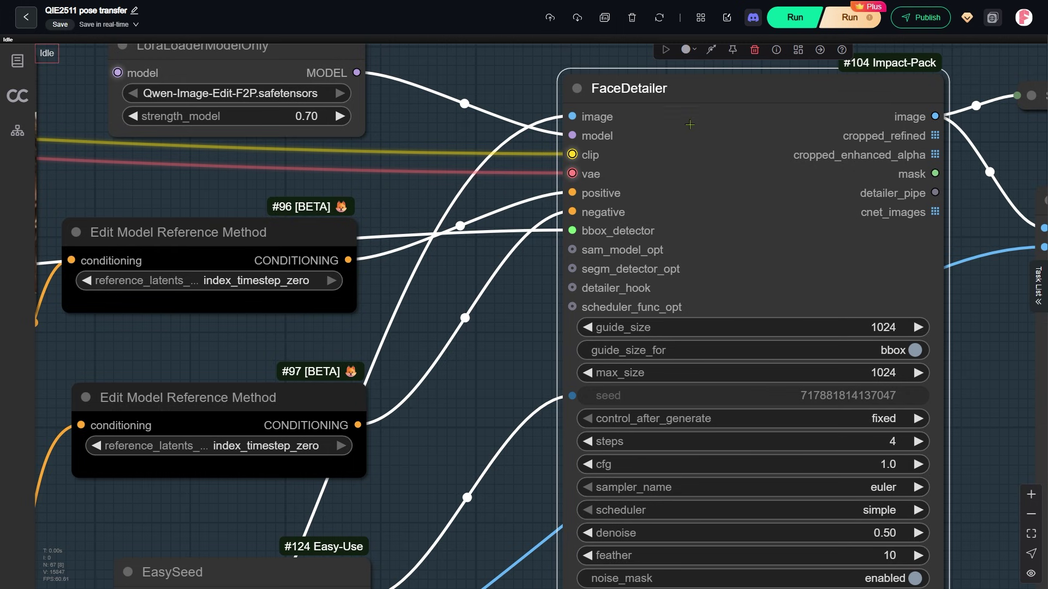
Step: Return to the 5_Choose Image group and compare the target, image 1, image 2 and pose pictures, selecting their preview node
{"action": "scroll", "coordinate": [805, 161], "scroll_direction": "down", "scroll_amount": 5}
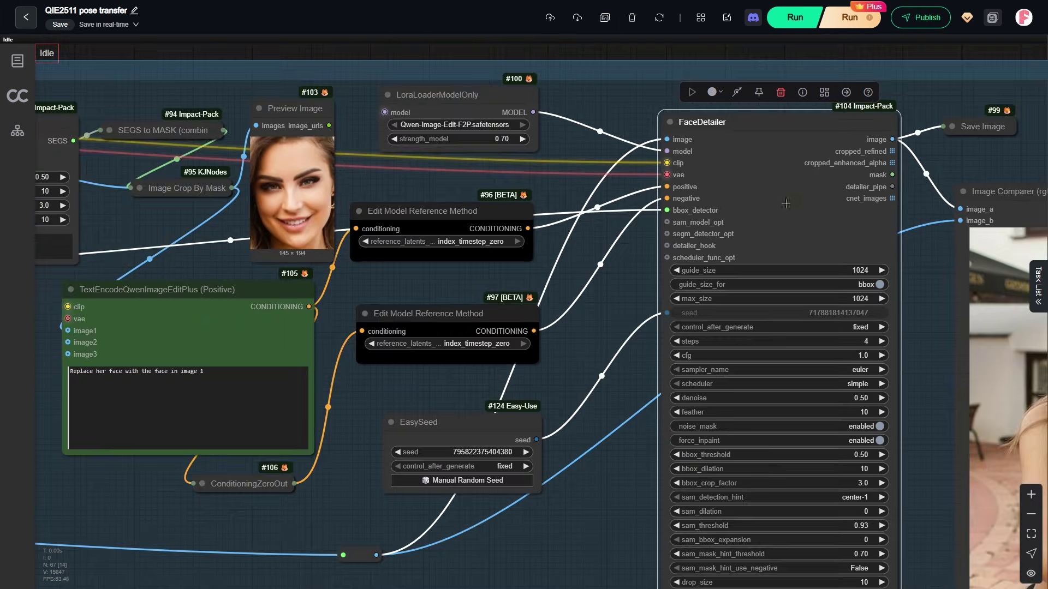
{"action": "left_click_drag", "start_coordinate": [160, 238], "coordinate": [898, 225]}
{"action": "left_click_drag", "start_coordinate": [159, 184], "coordinate": [766, 116]}
{"action": "scroll", "coordinate": [775, 251], "scroll_direction": "up", "scroll_amount": 5}
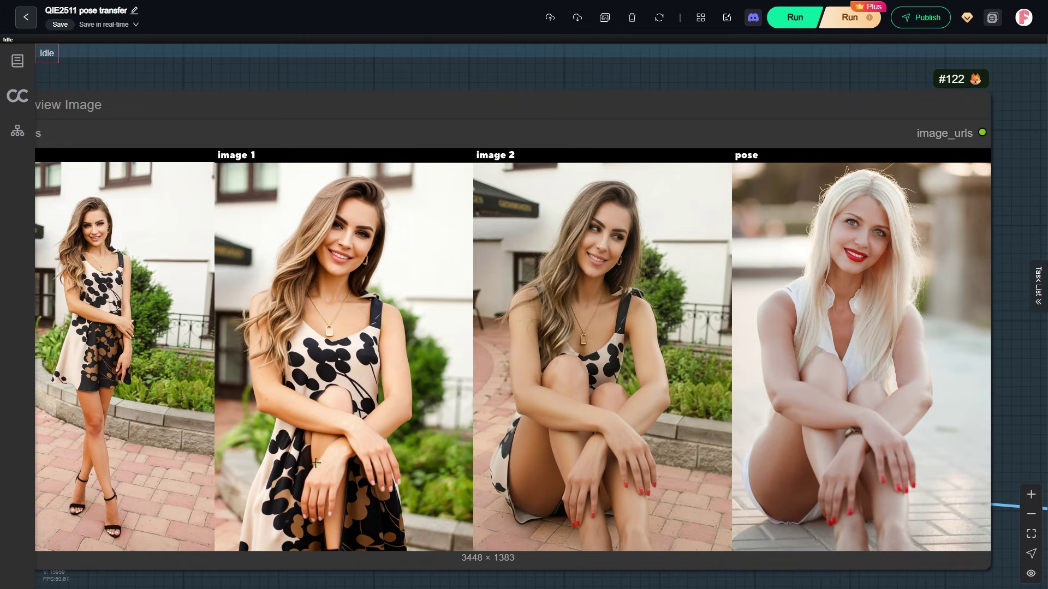
{"action": "left_click_drag", "start_coordinate": [325, 445], "coordinate": [388, 408]}
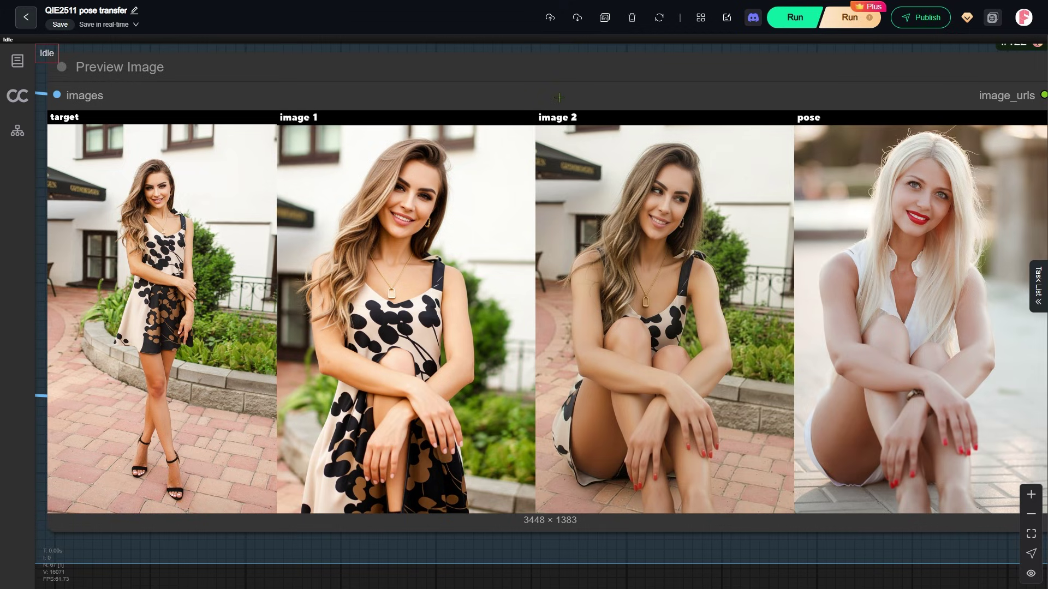
{"action": "left_click", "coordinate": [586, 118]}
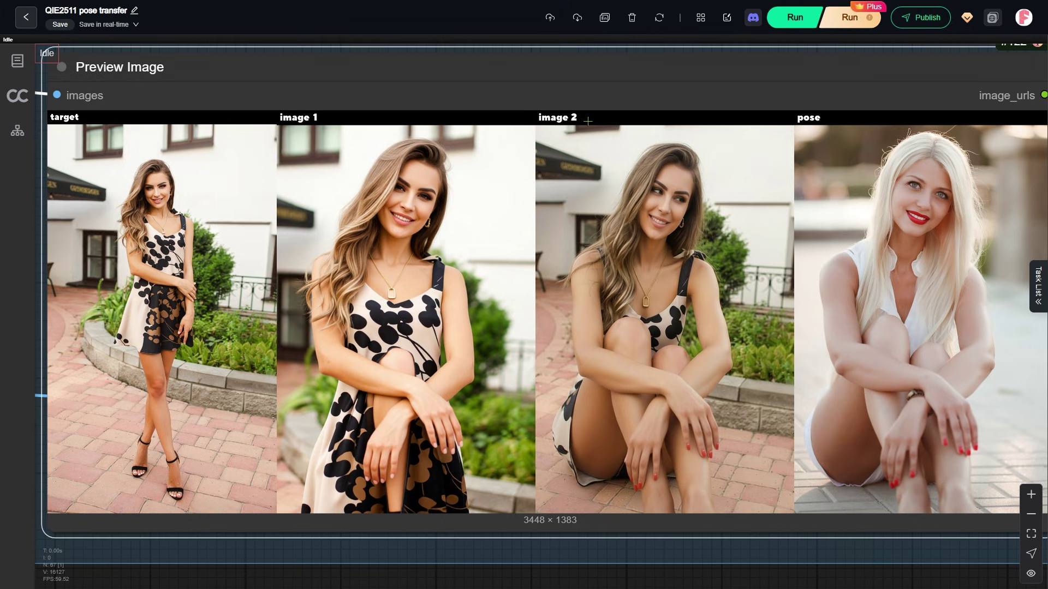
Step: Select the CR Image Input Switch node in the 5_Choose Image group and check its Input setting
{"action": "scroll", "coordinate": [587, 121], "scroll_direction": "down", "scroll_amount": 3}
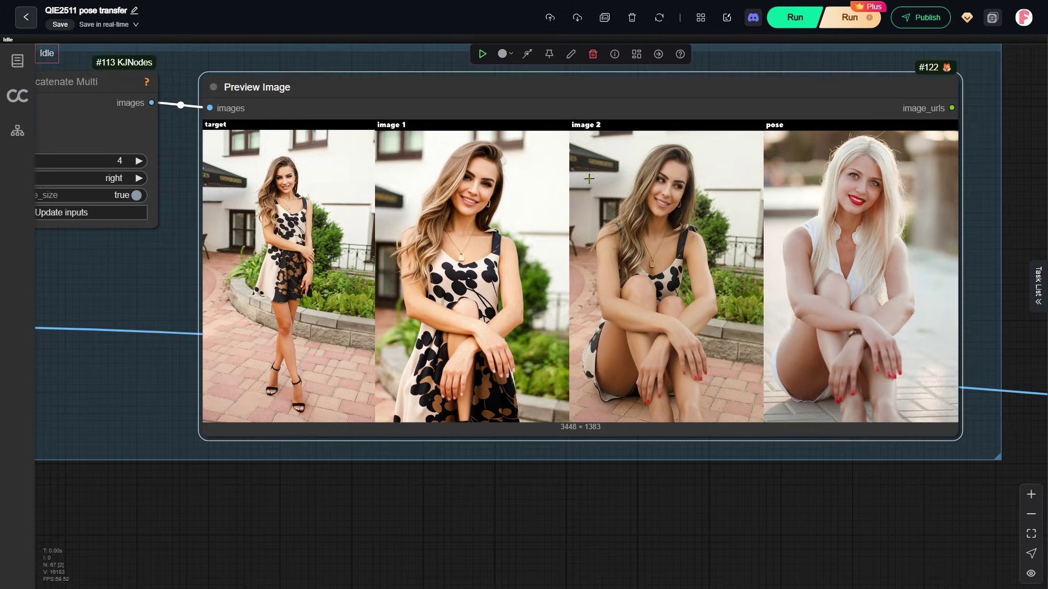
{"action": "left_click_drag", "start_coordinate": [159, 271], "coordinate": [751, 280]}
{"action": "scroll", "coordinate": [493, 445], "scroll_direction": "up", "scroll_amount": 5}
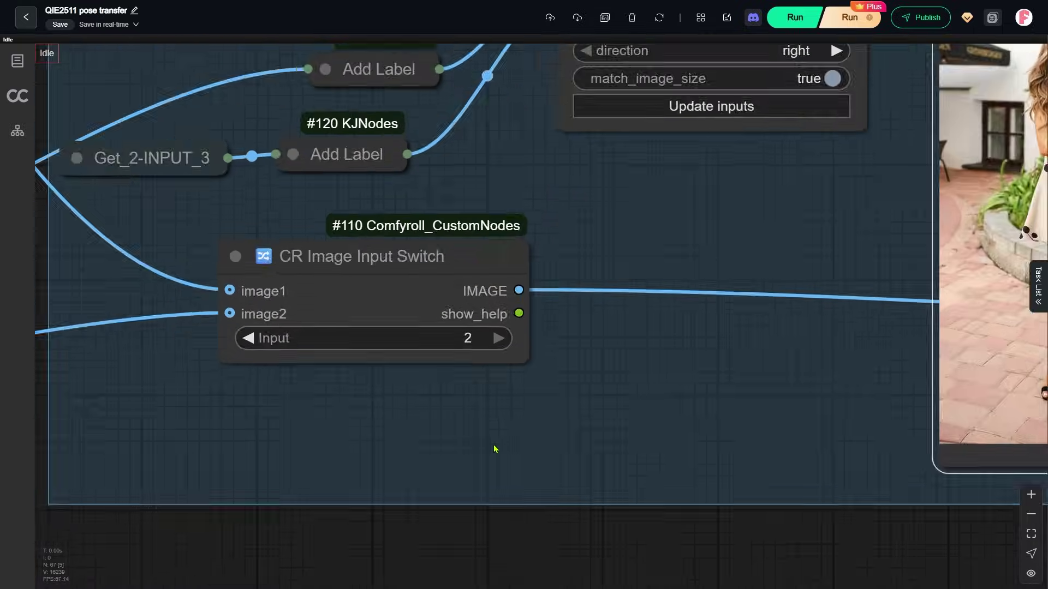
{"action": "left_click", "coordinate": [404, 219]}
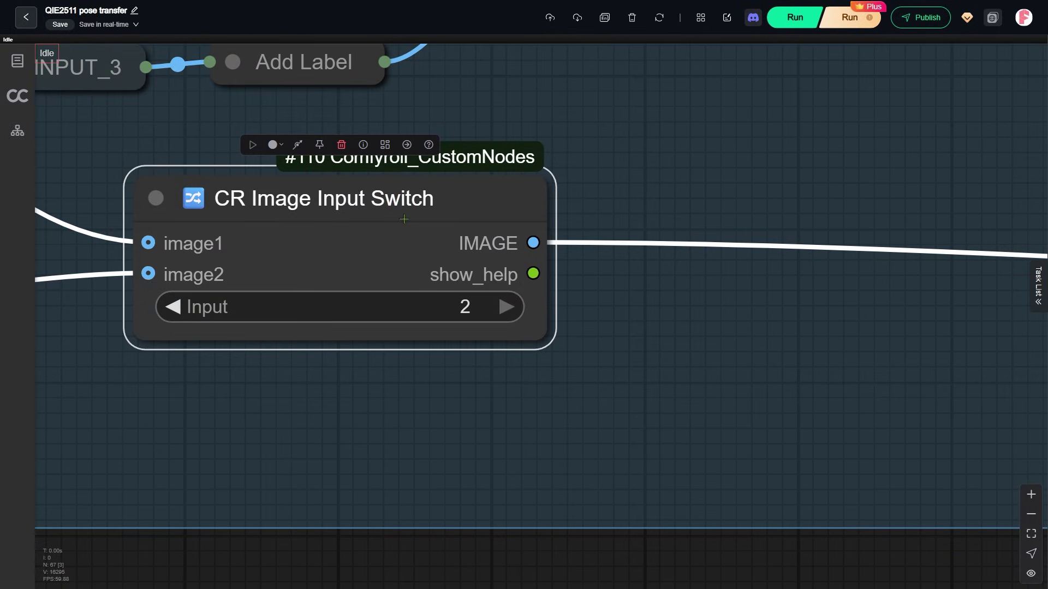
Step: Follow the chosen image to the FaceDetailer node, select it, and compare the face before and after in the Image Comparer
{"action": "scroll", "coordinate": [404, 219], "scroll_direction": "down", "scroll_amount": 15}
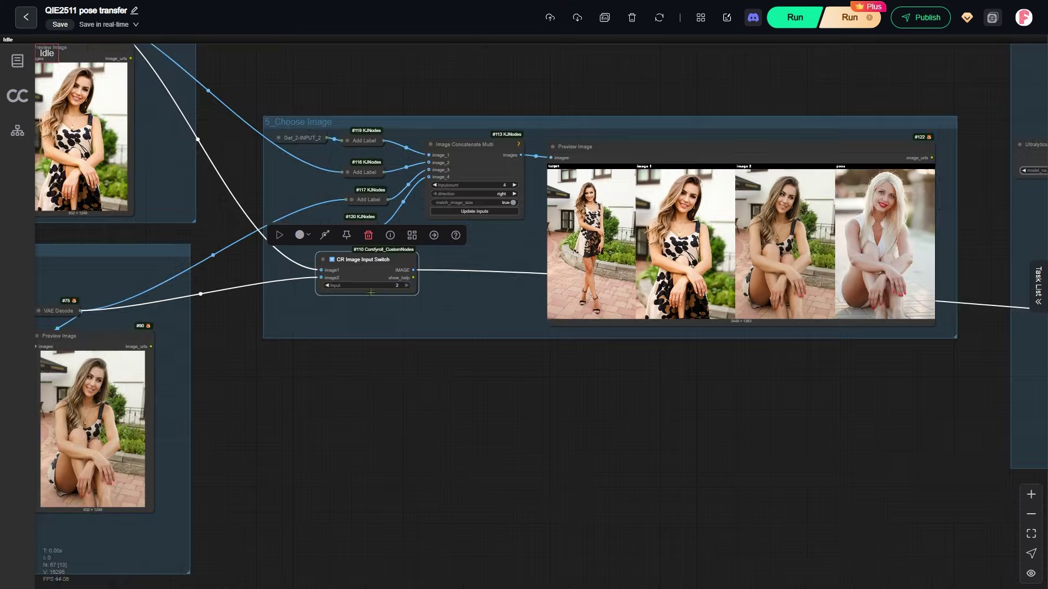
{"action": "left_click_drag", "start_coordinate": [805, 284], "coordinate": [186, 338]}
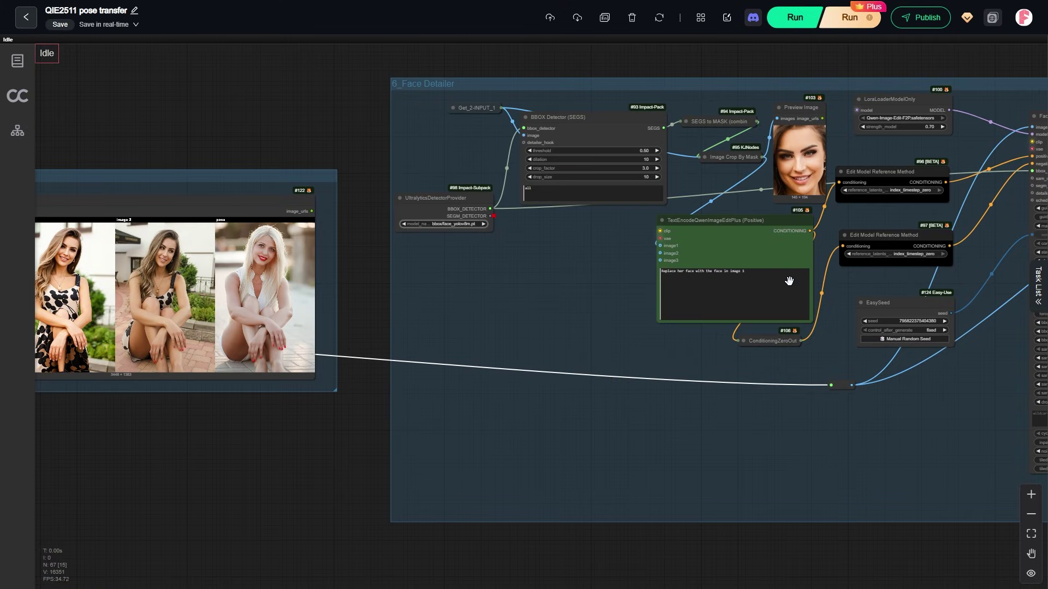
{"action": "left_click_drag", "start_coordinate": [788, 283], "coordinate": [129, 321]}
{"action": "scroll", "coordinate": [466, 491], "scroll_direction": "up", "scroll_amount": 3}
{"action": "scroll", "coordinate": [545, 63], "scroll_direction": "up", "scroll_amount": 1}
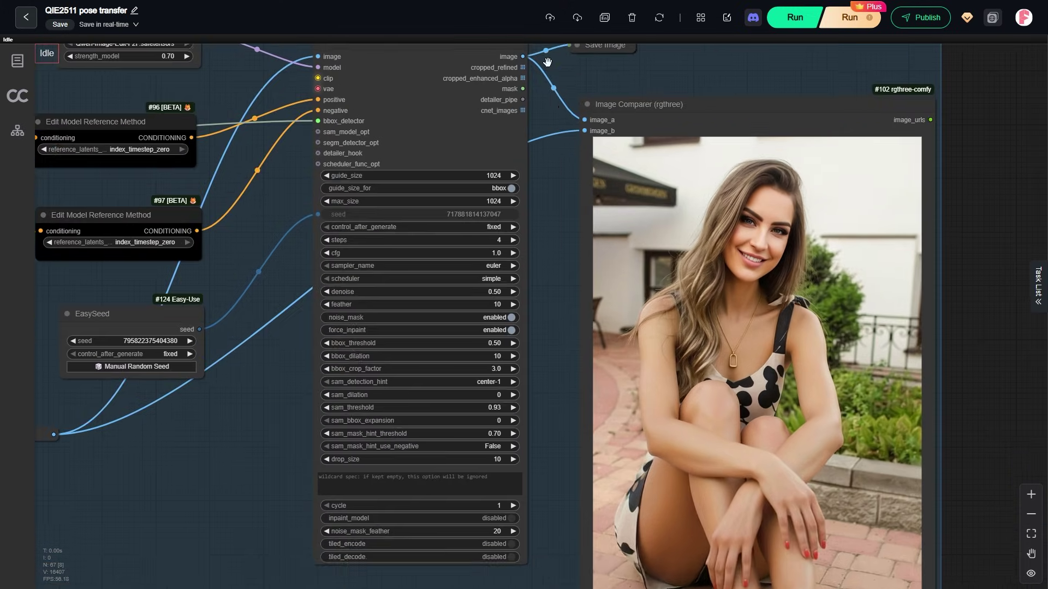
{"action": "left_click_drag", "start_coordinate": [547, 63], "coordinate": [585, 173]}
{"action": "scroll", "coordinate": [507, 175], "scroll_direction": "up", "scroll_amount": 1}
{"action": "scroll", "coordinate": [500, 175], "scroll_direction": "up", "scroll_amount": 2}
{"action": "left_click", "coordinate": [434, 155]}
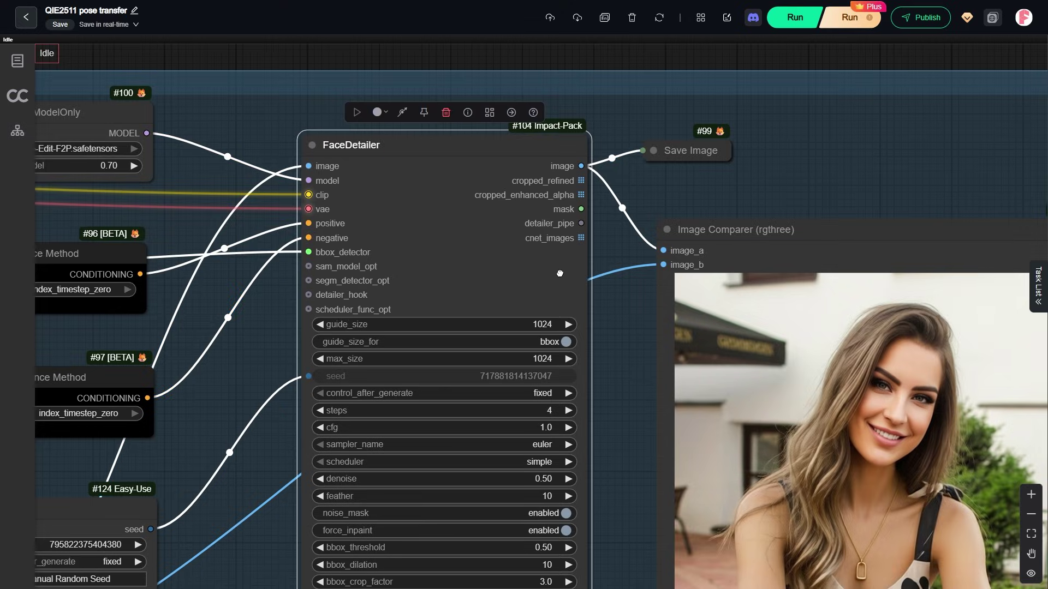
{"action": "left_click_drag", "start_coordinate": [660, 328], "coordinate": [266, 101]}
{"action": "scroll", "coordinate": [361, 139], "scroll_direction": "up", "scroll_amount": 2}
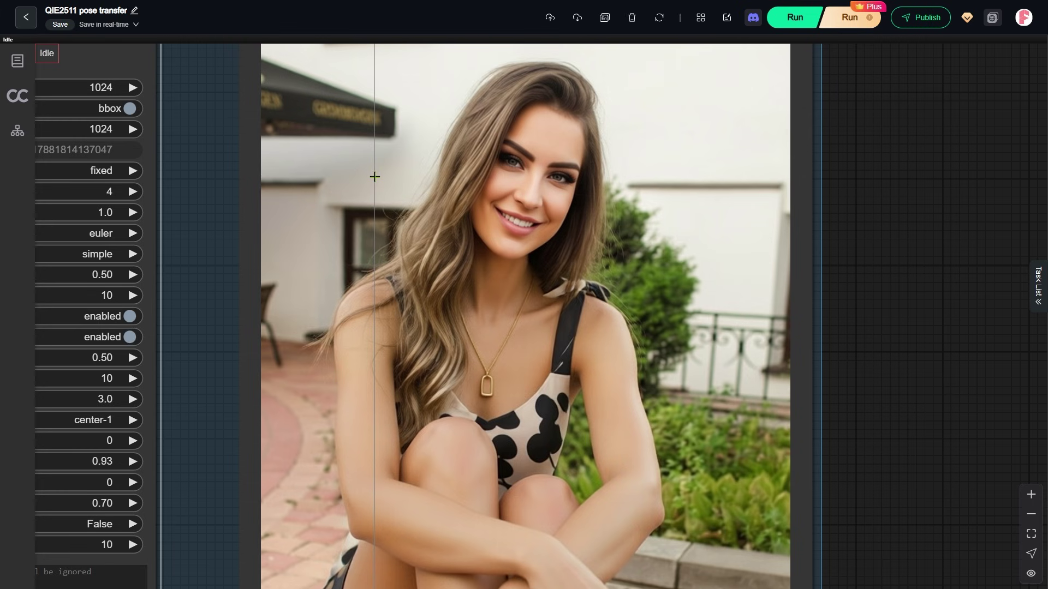
Step: Select the LoraLoaderModelOnly node feeding the FaceDetailer and check its LoRA file and strength_model setting
{"action": "scroll", "coordinate": [699, 234], "scroll_direction": "down", "scroll_amount": 9}
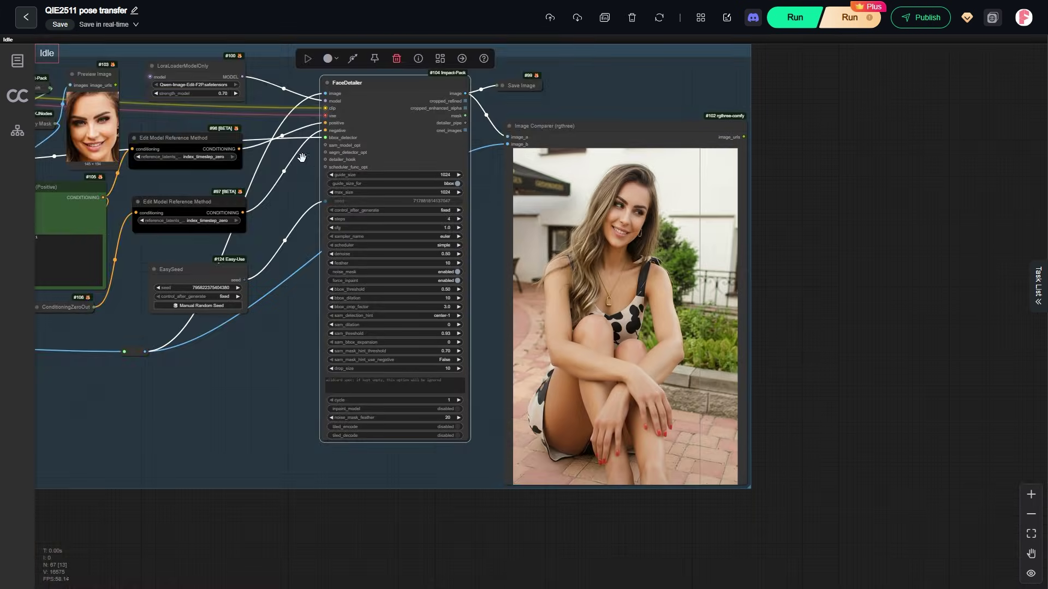
{"action": "left_click_drag", "start_coordinate": [302, 159], "coordinate": [575, 257]}
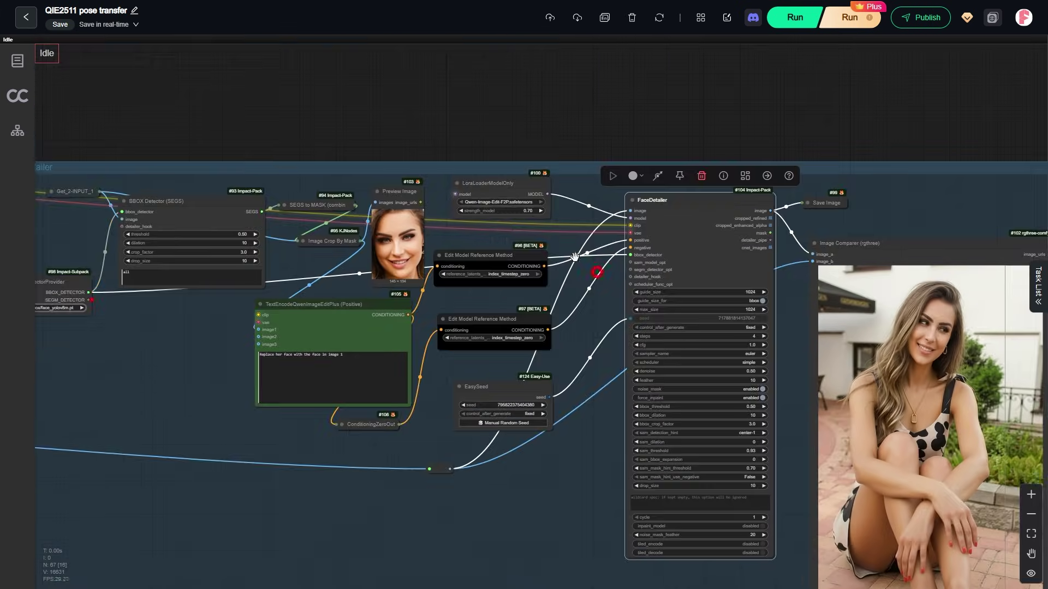
{"action": "scroll", "coordinate": [517, 134], "scroll_direction": "up", "scroll_amount": 10}
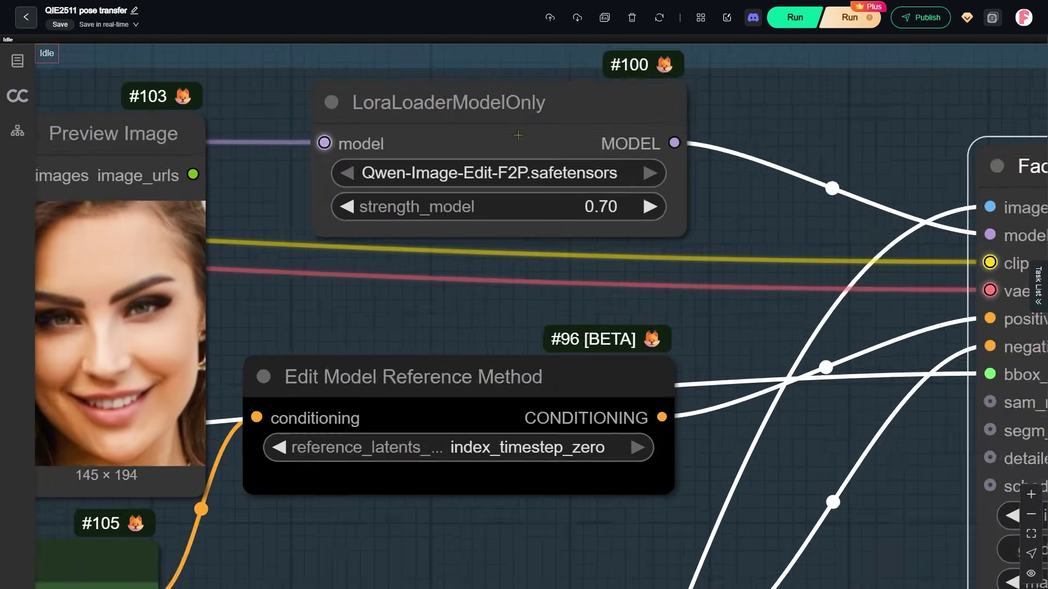
{"action": "scroll", "coordinate": [518, 135], "scroll_direction": "up", "scroll_amount": 1}
{"action": "left_click", "coordinate": [515, 132]}
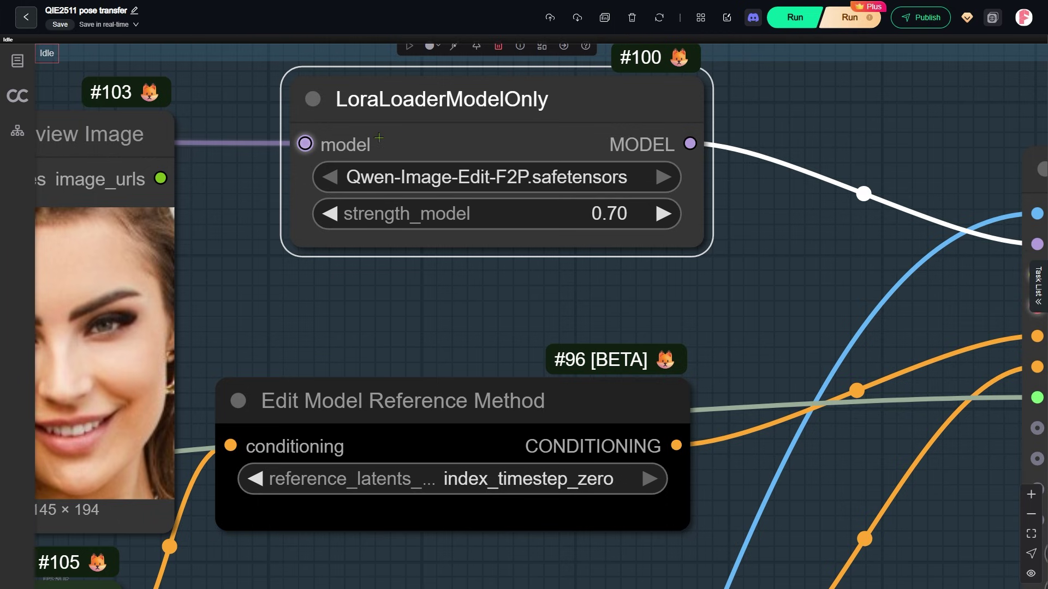
Step: Open the FaceDetailer node's denoise value for inspection and accept it without editing
{"action": "scroll", "coordinate": [379, 137], "scroll_direction": "down", "scroll_amount": 6}
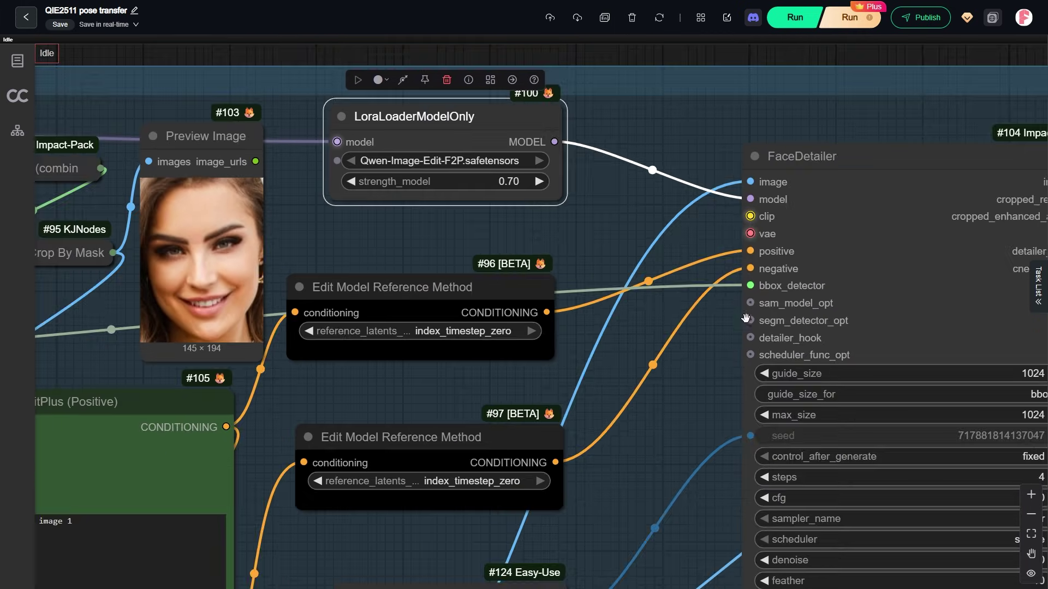
{"action": "left_click_drag", "start_coordinate": [745, 318], "coordinate": [359, 84]}
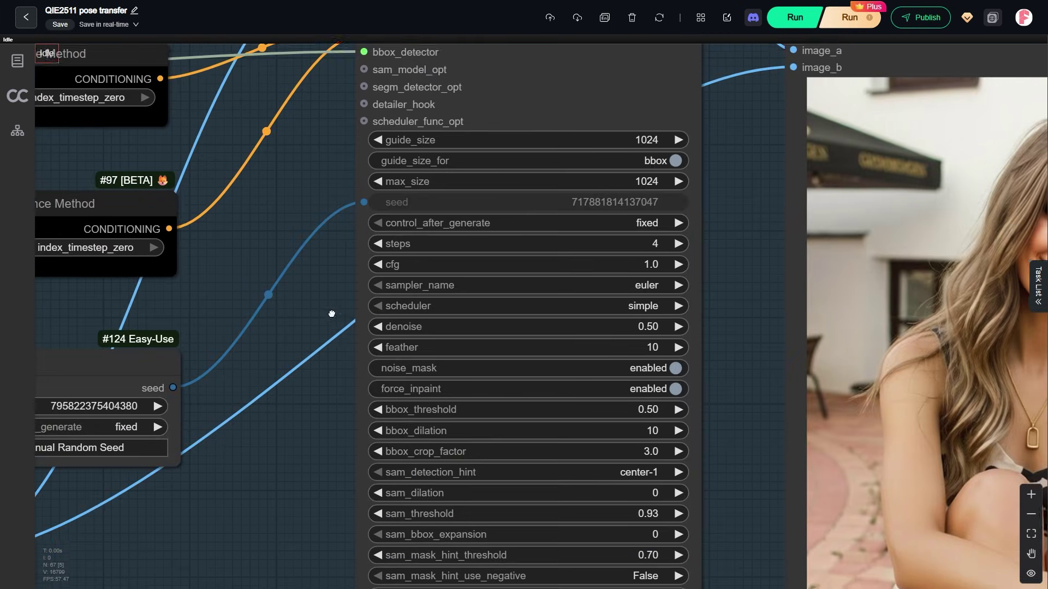
{"action": "scroll", "coordinate": [679, 269], "scroll_direction": "up", "scroll_amount": 5}
{"action": "left_click", "coordinate": [584, 241]}
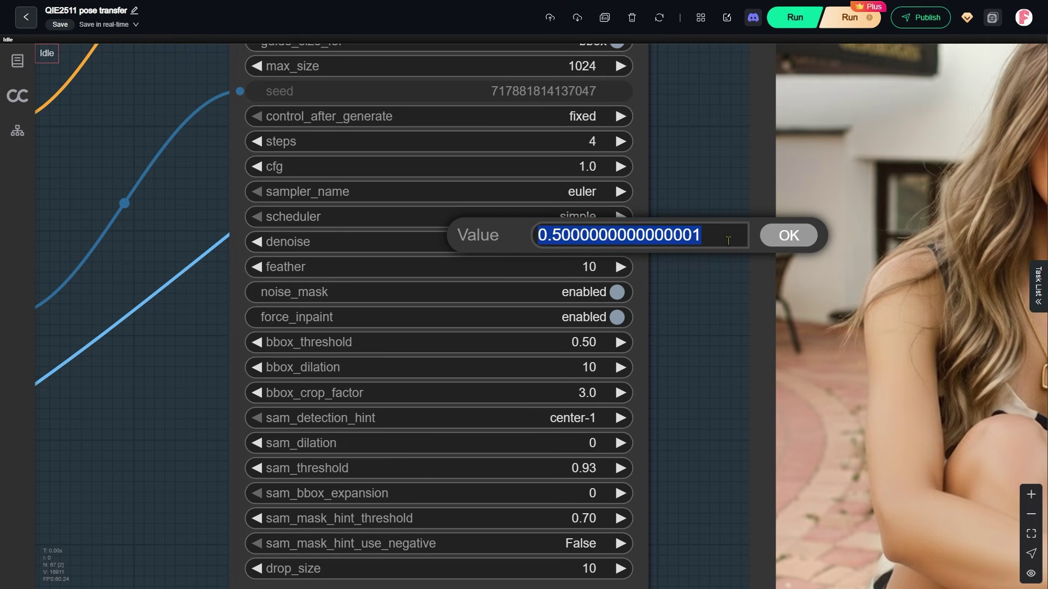
{"action": "left_click", "coordinate": [790, 238]}
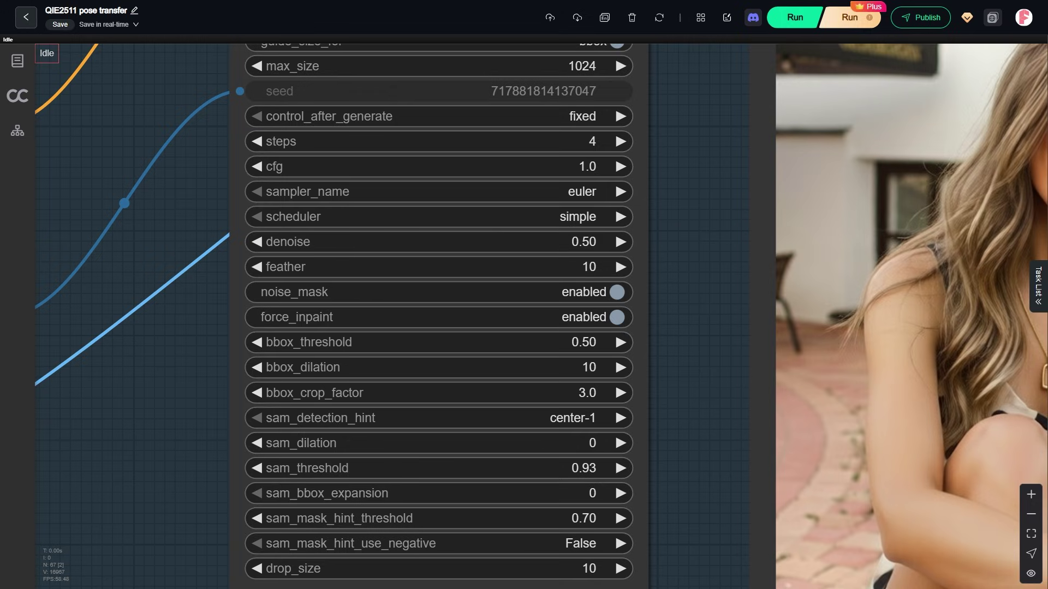
Step: Review the remaining FaceDetailer settings and examine the full detailed picture in the Image Comparer
{"action": "scroll", "coordinate": [646, 262], "scroll_direction": "down", "scroll_amount": 3}
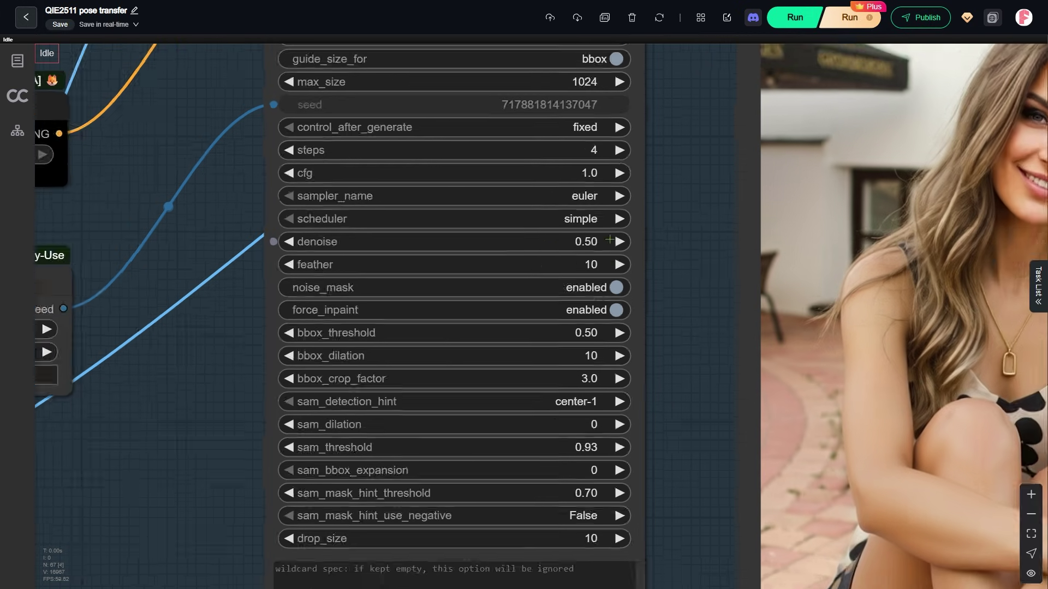
{"action": "scroll", "coordinate": [538, 225], "scroll_direction": "down", "scroll_amount": 2}
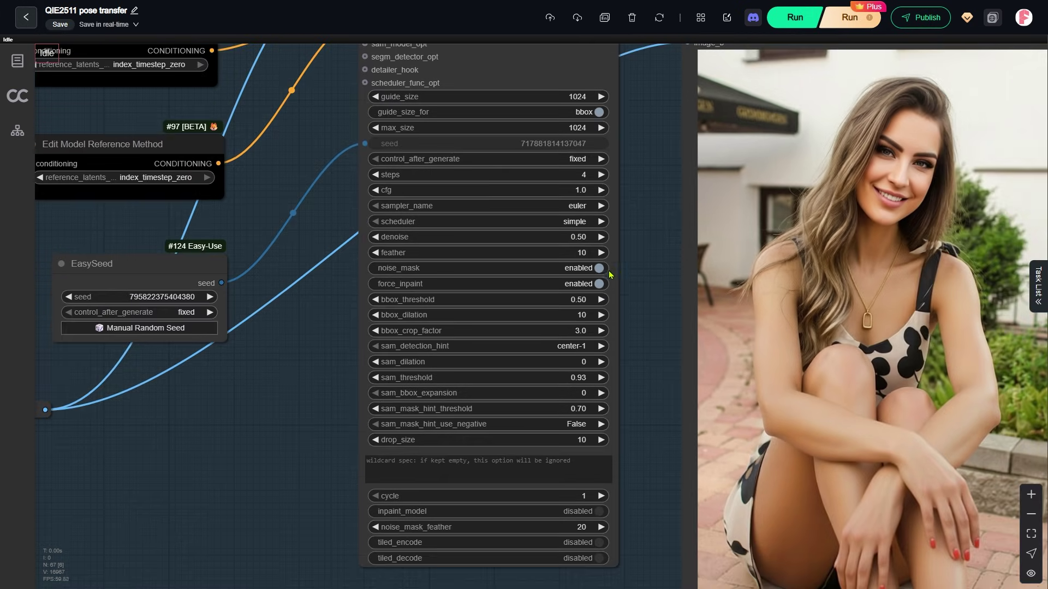
{"action": "scroll", "coordinate": [645, 295], "scroll_direction": "down", "scroll_amount": 1}
{"action": "left_click_drag", "start_coordinate": [646, 296], "coordinate": [332, 264]}
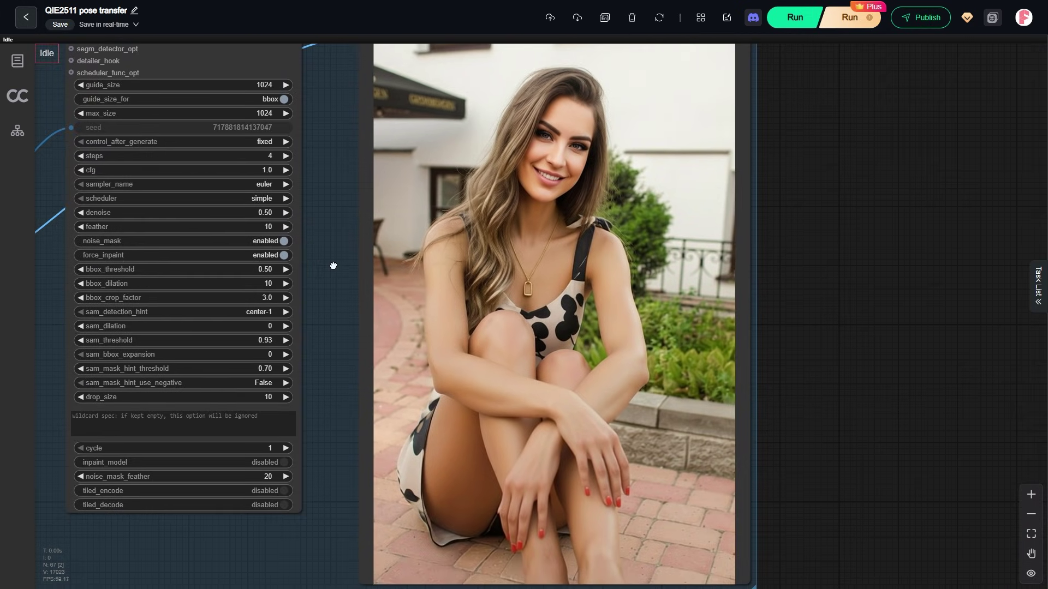